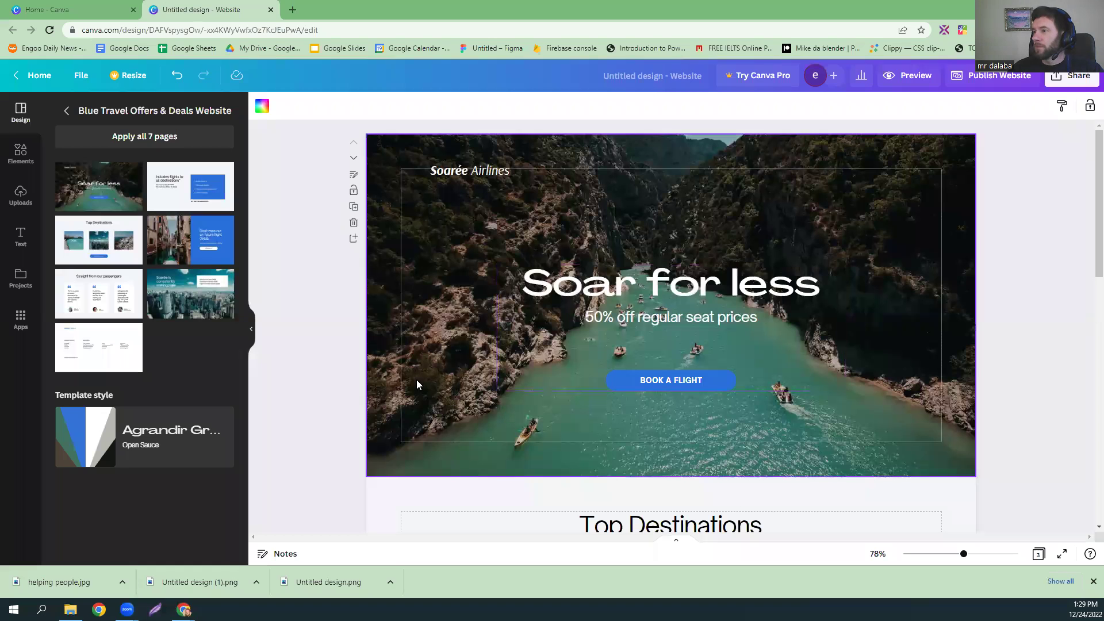
# Add a blank black page directly below the 'Soar for less' hero, making four pages.
pyautogui.scroll(-5, 425, 397)
pyautogui.scroll(-5, 432, 410)
pyautogui.scroll(-1, 381, 360)
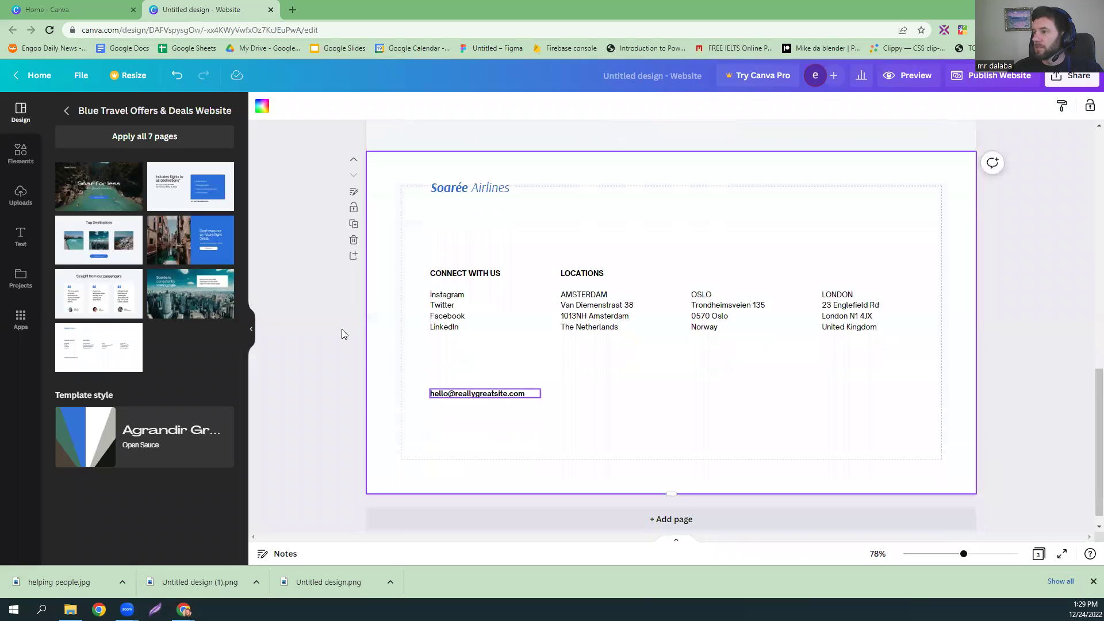
pyautogui.scroll(10, 342, 329)
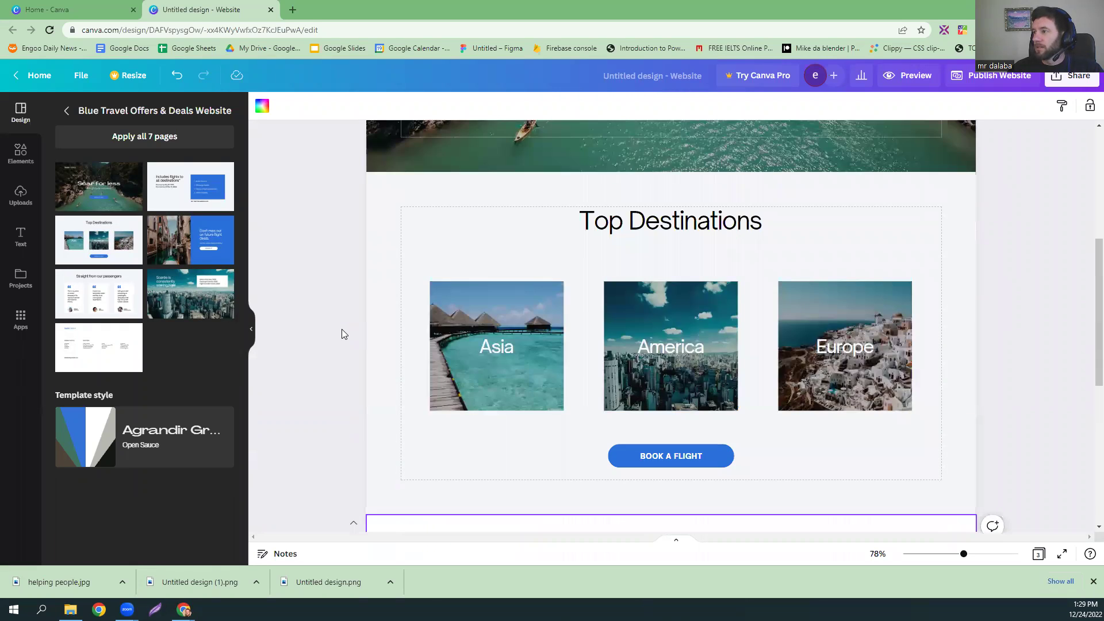
pyautogui.scroll(1, 341, 334)
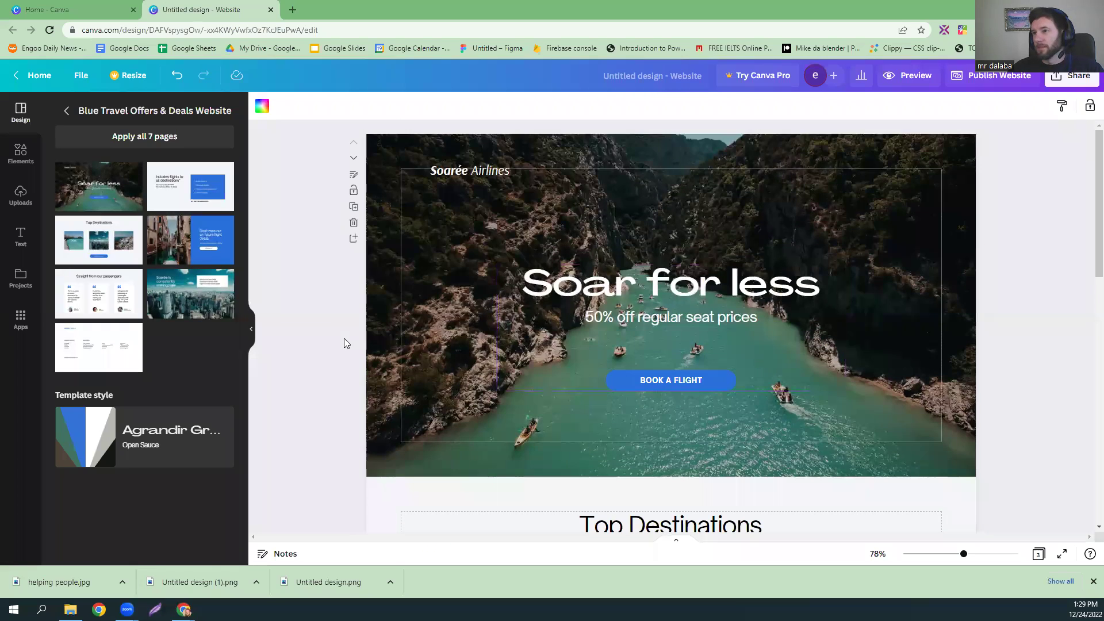
pyautogui.click(354, 240)
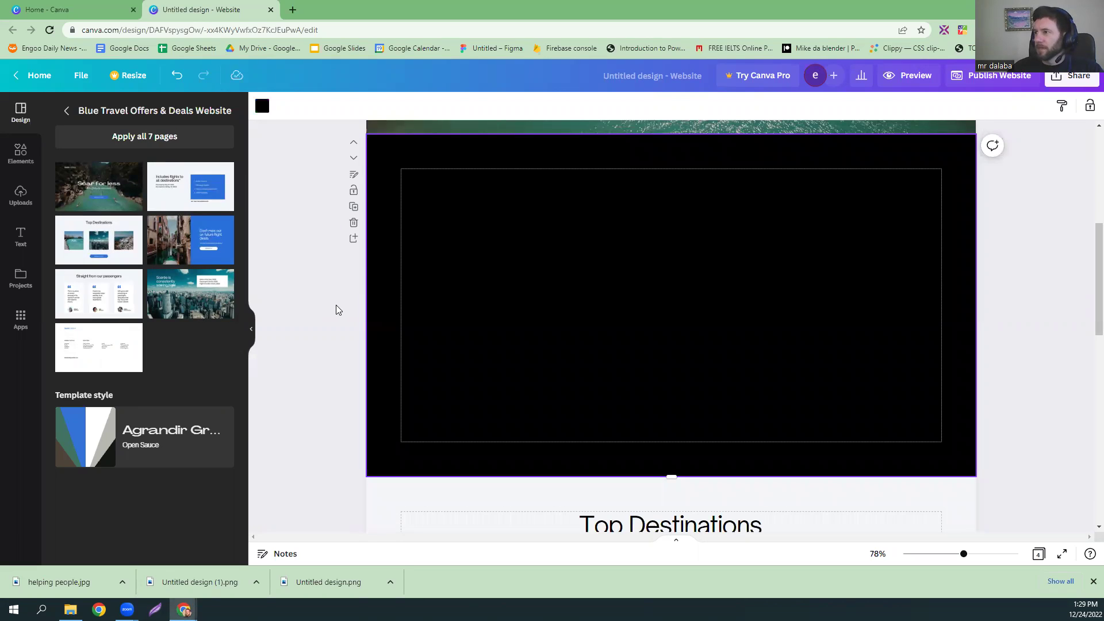
pyautogui.scroll(5, 336, 305)
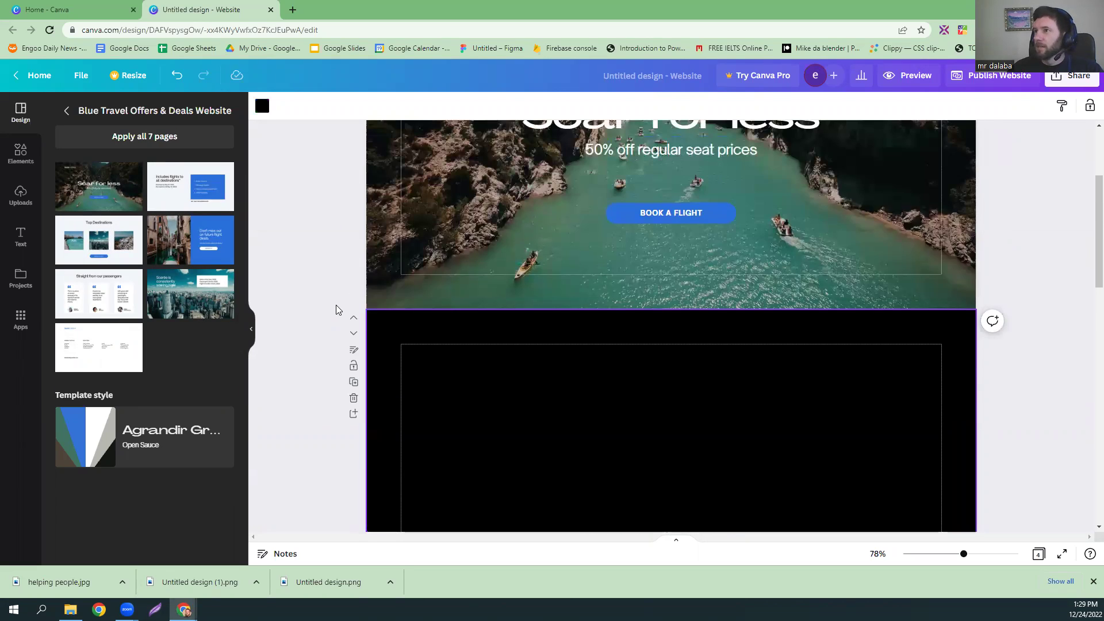
pyautogui.scroll(-5, 336, 310)
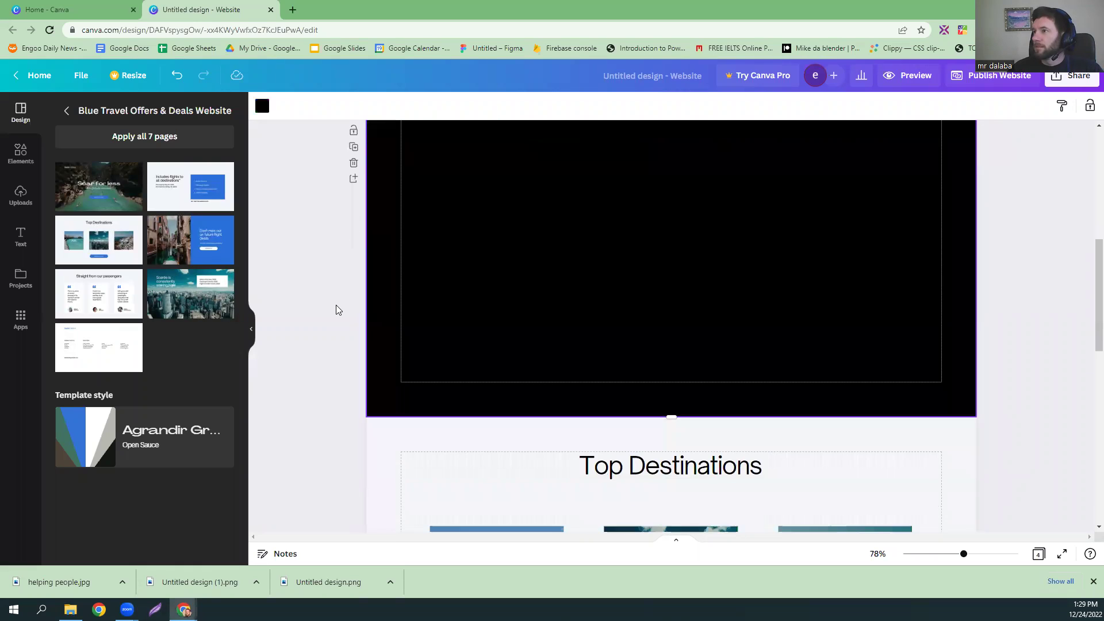
pyautogui.scroll(1, 515, 298)
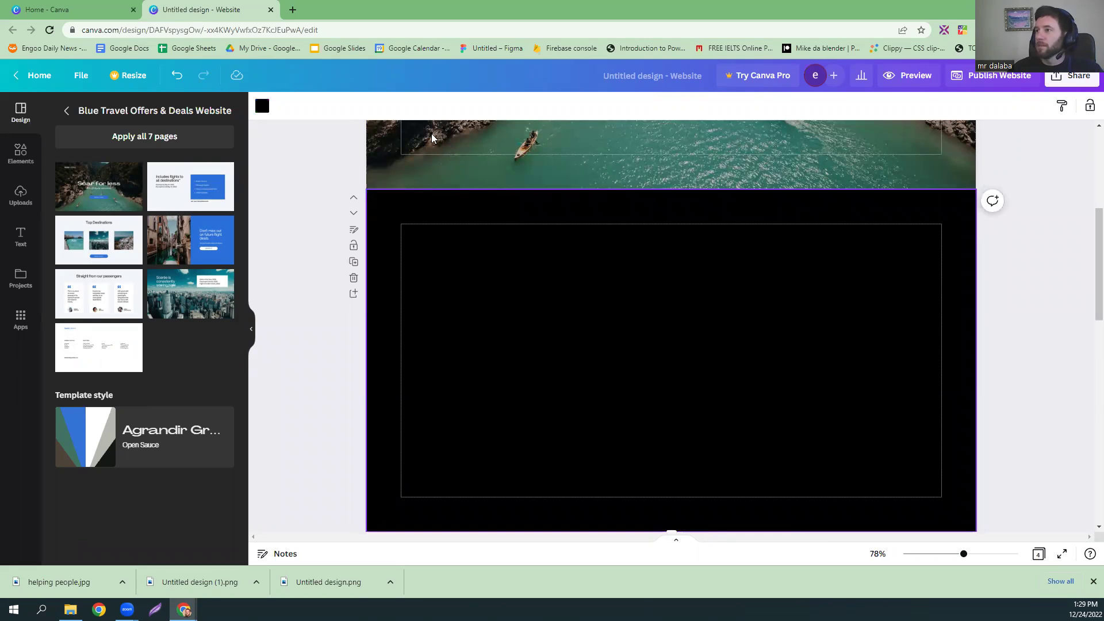
# From the Canva home page, clear the design search and search 'pre' for presentation.
pyautogui.click(82, 11)
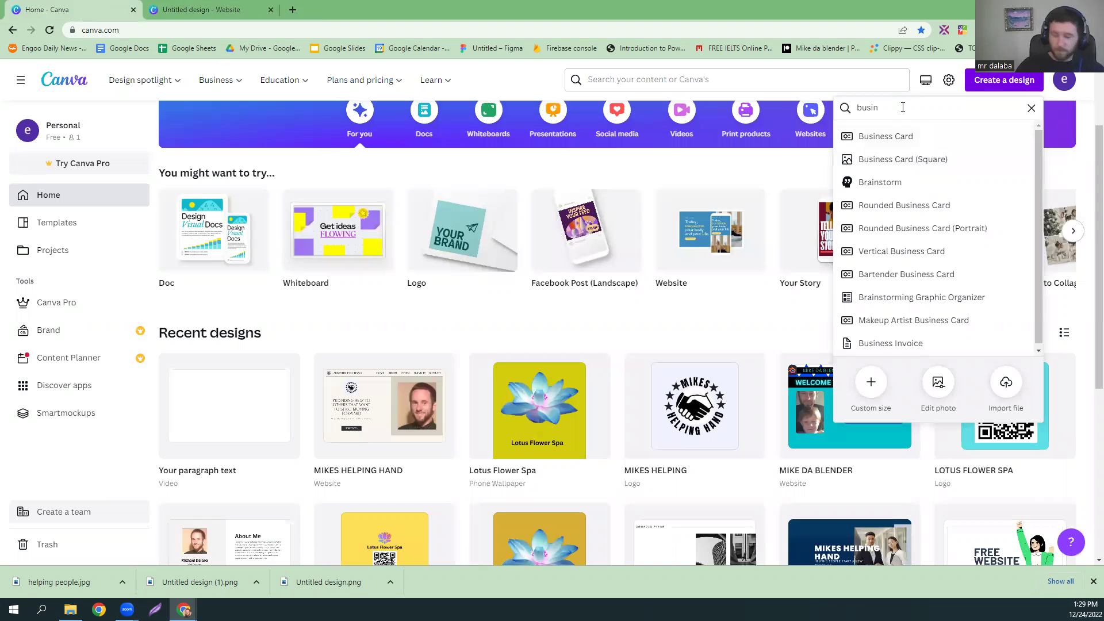
pyautogui.press('BackSpace')
pyautogui.press('BackSpace')
pyautogui.press('BackSpace')
pyautogui.press('BackSpace')
pyautogui.press('BackSpace')
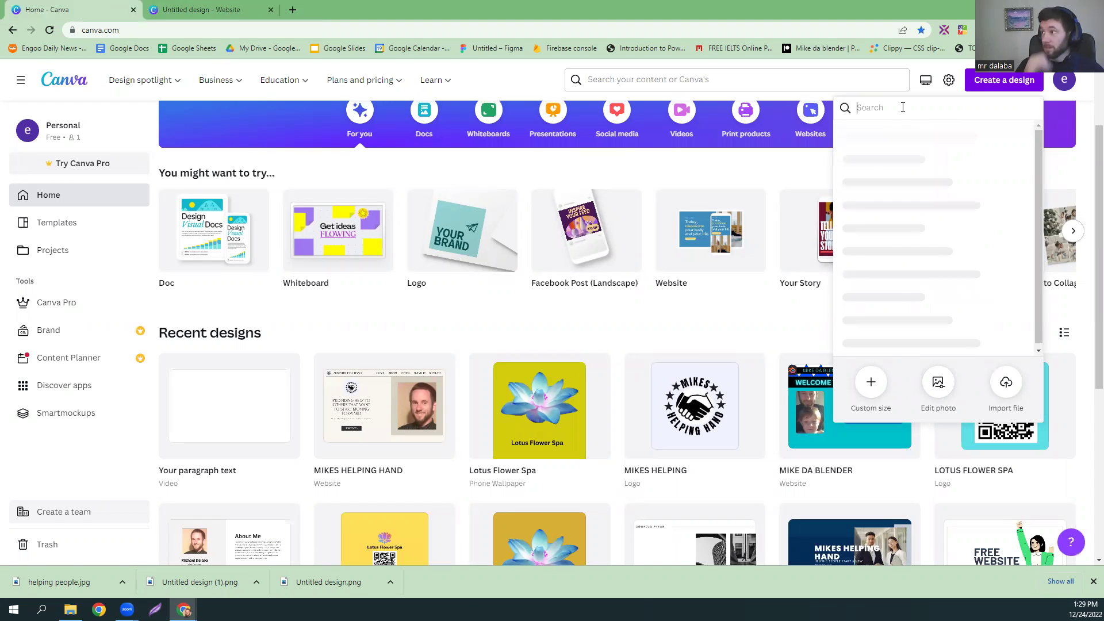
pyautogui.write('pre')
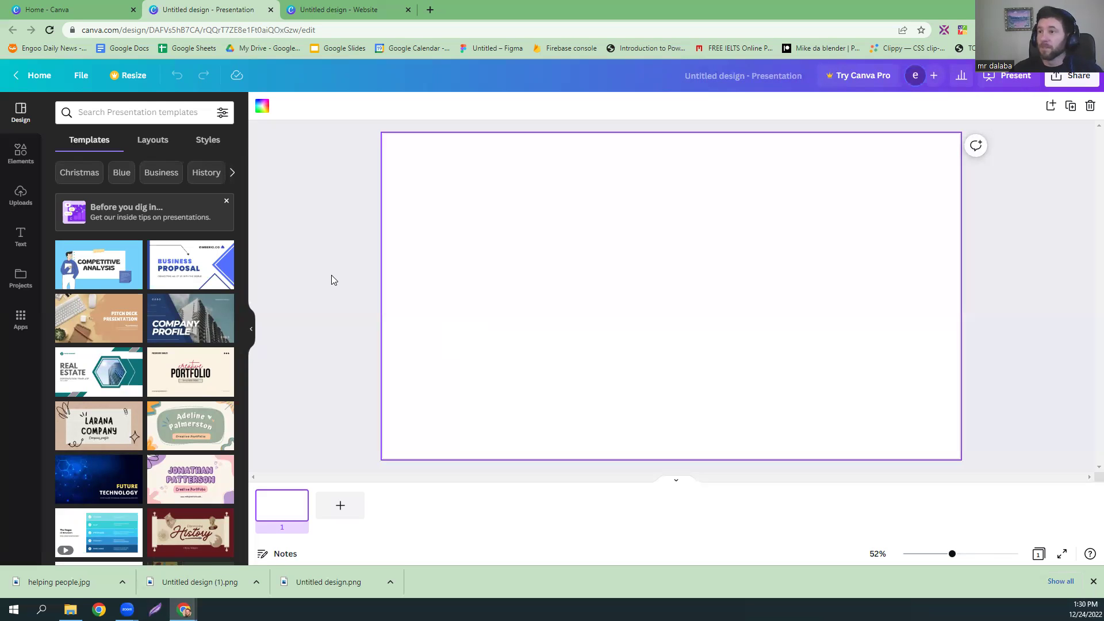
# Apply the Blue & Yellow Future Technology template's FUTURE TECHNOLOGY title slide to page 1.
pyautogui.scroll(-3, 159, 333)
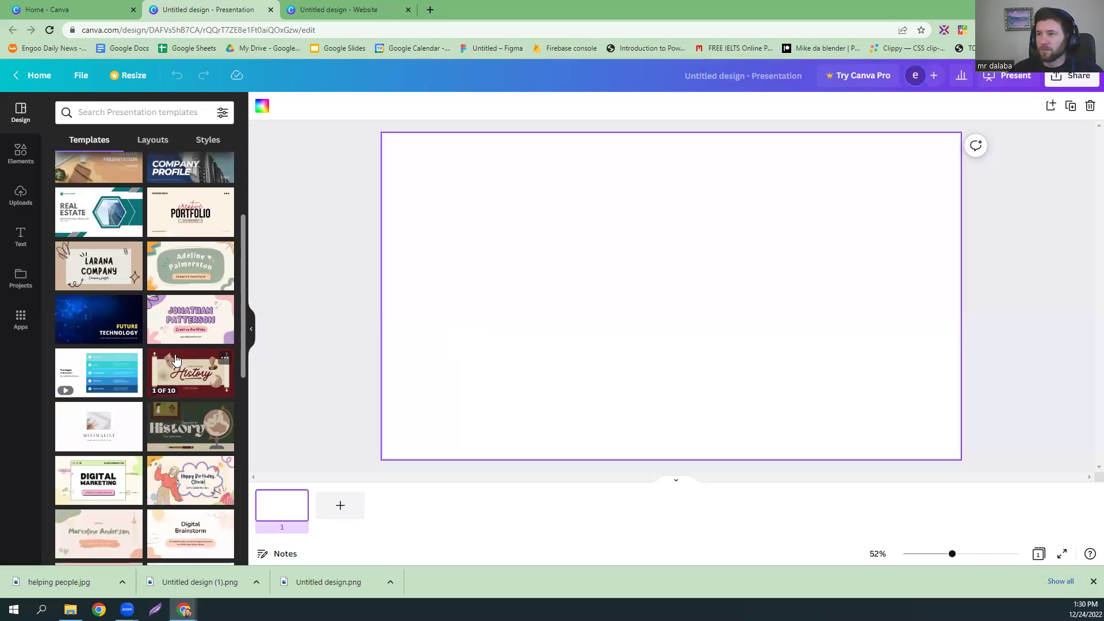
pyautogui.click(114, 313)
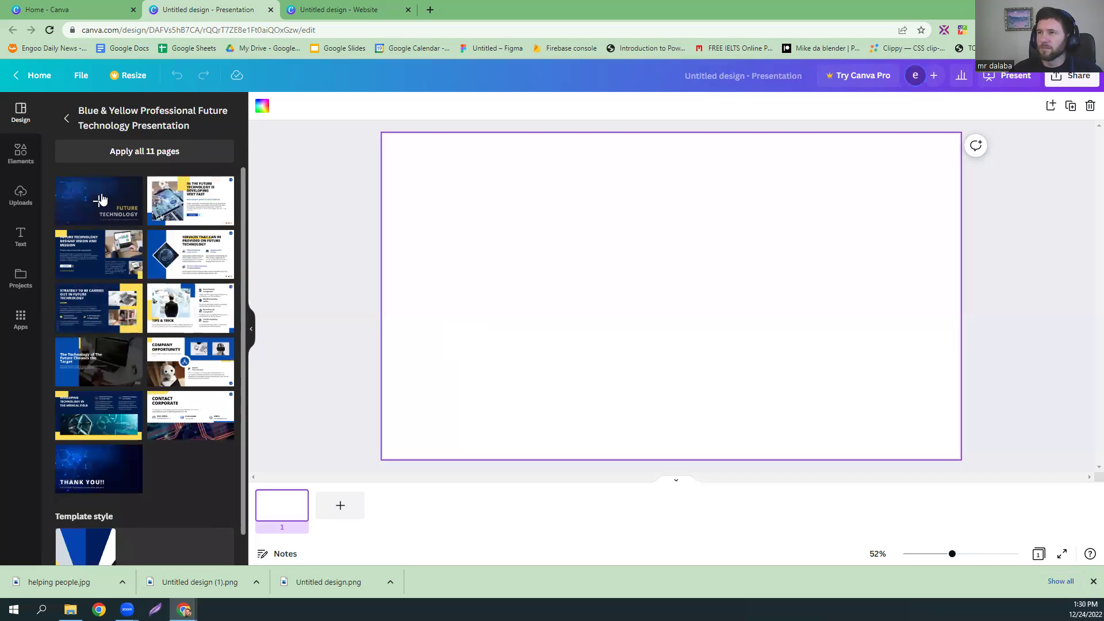
pyautogui.click(100, 200)
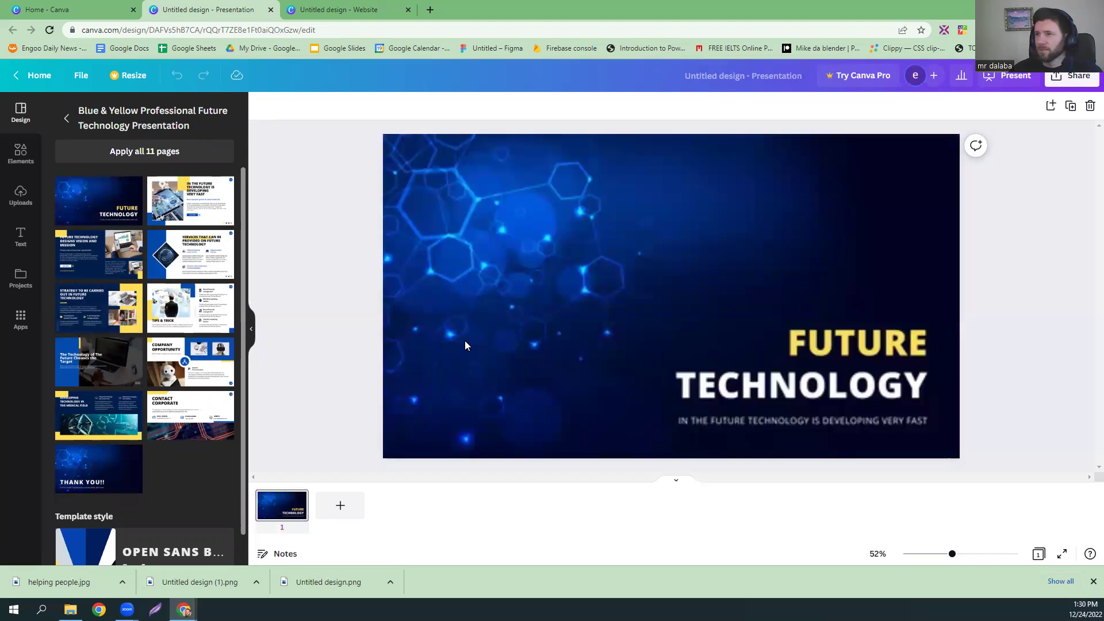
pyautogui.click(515, 269)
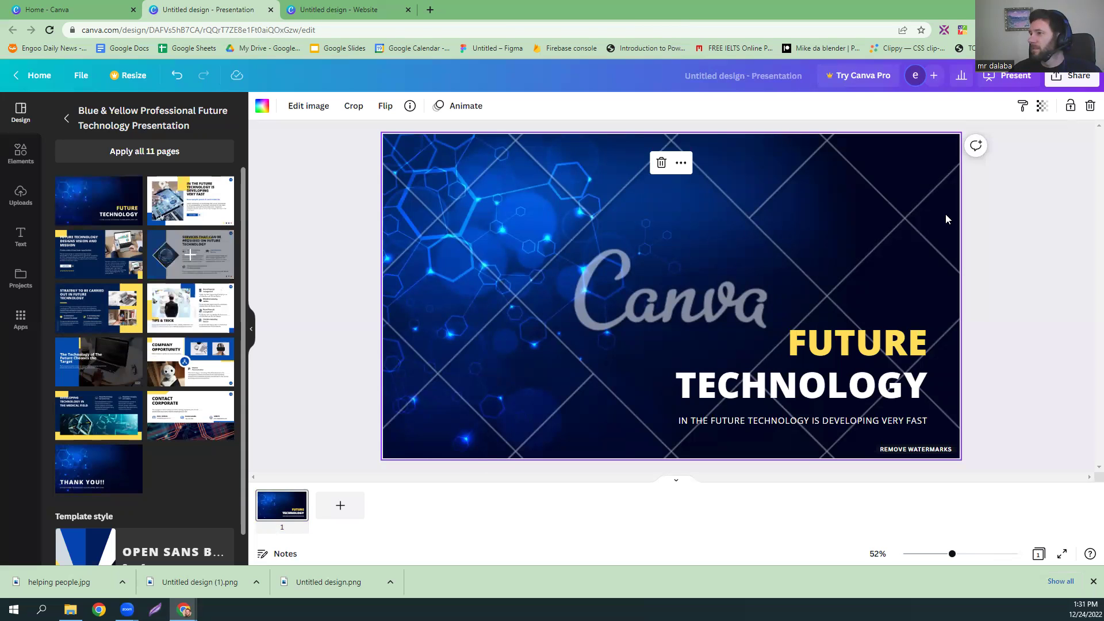
# Add pages 2 and 3 using the Company Opportunity and 'In the Future Technology' slides.
pyautogui.click(342, 505)
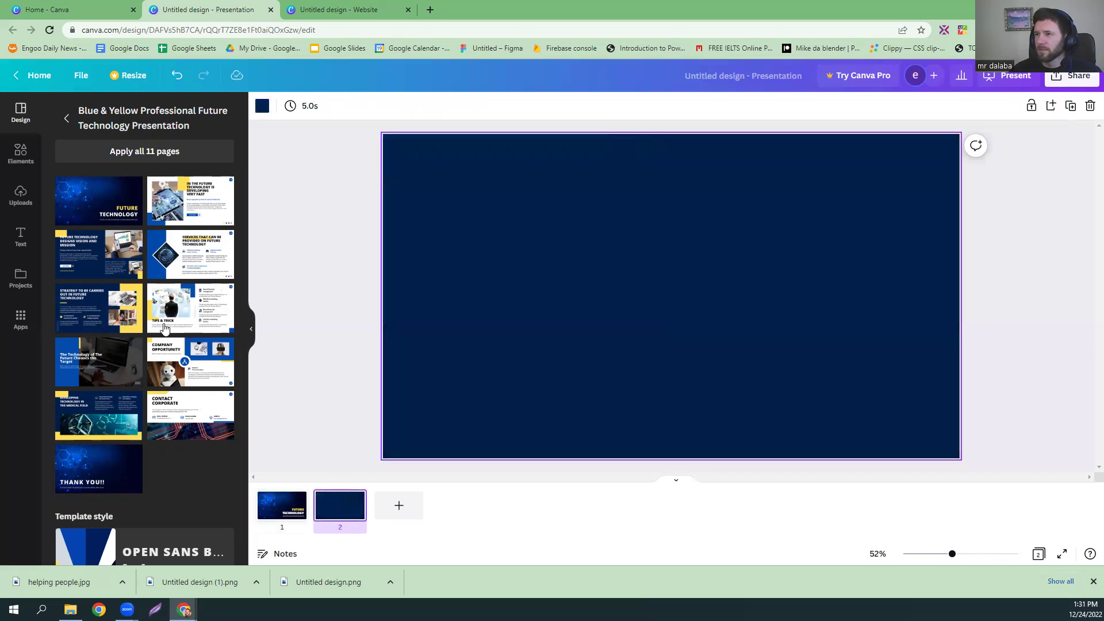
pyautogui.click(177, 368)
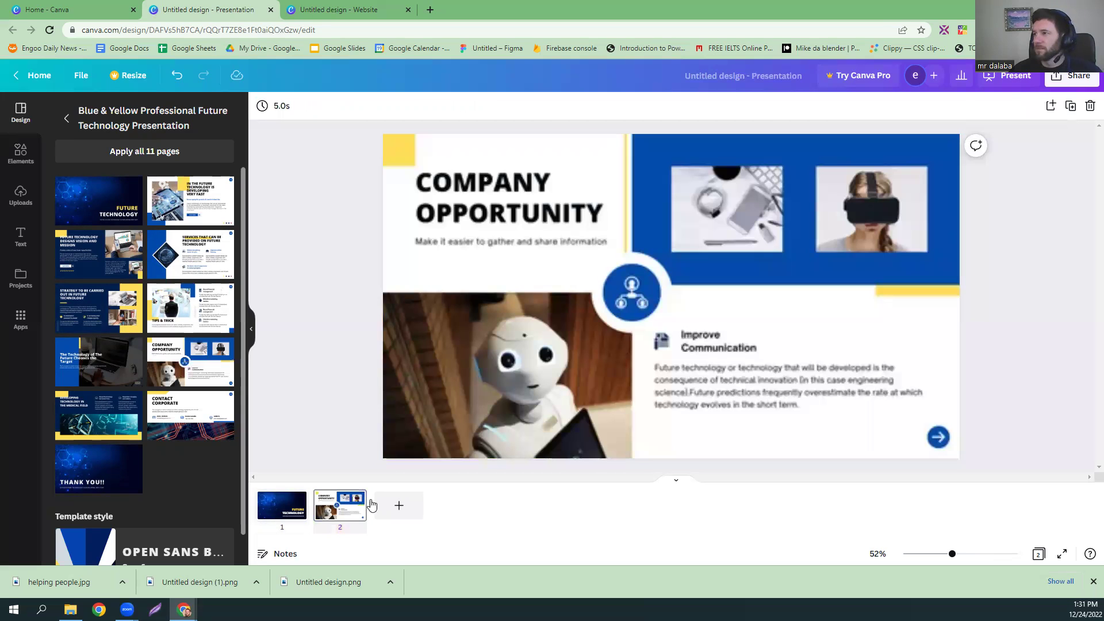
pyautogui.click(189, 436)
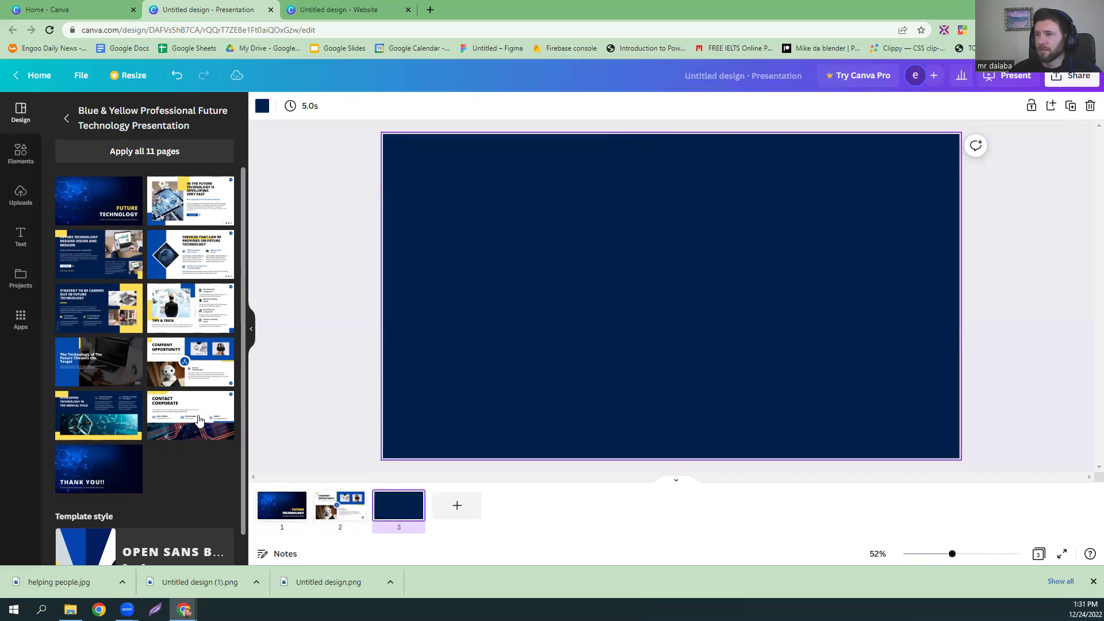
pyautogui.click(181, 400)
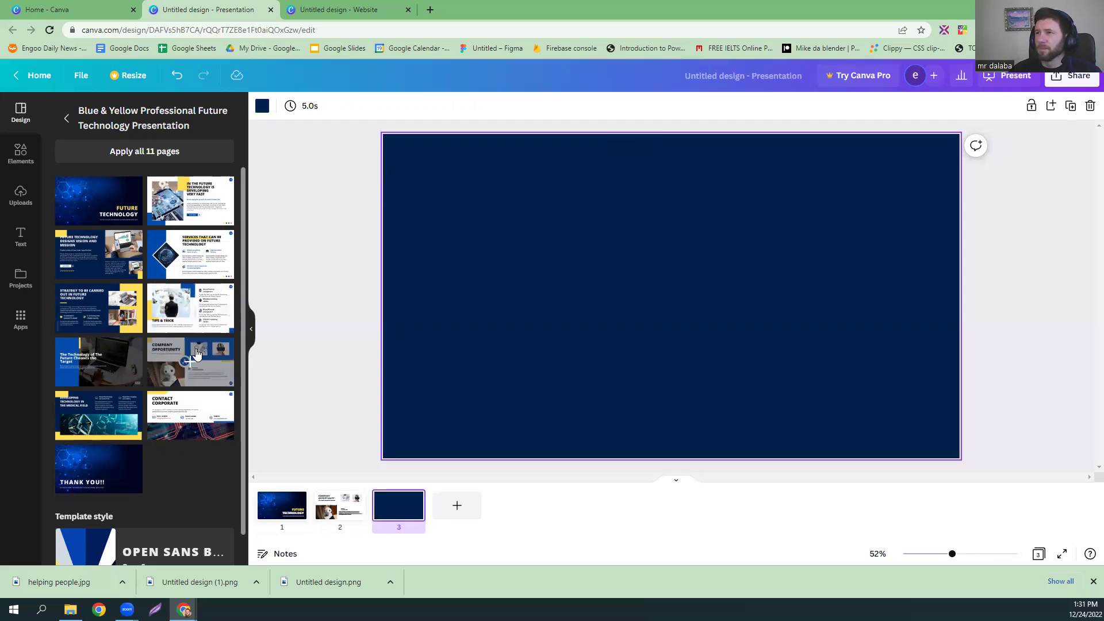
pyautogui.click(187, 213)
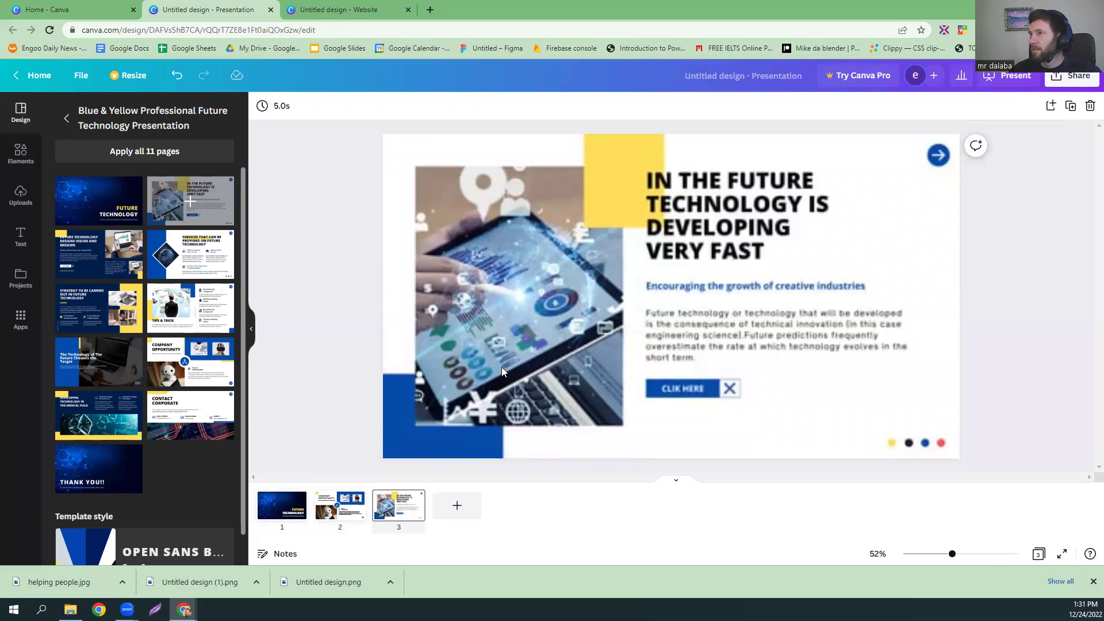
# Select the whole third slide of the Future Technology presentation.
pyautogui.click(739, 414)
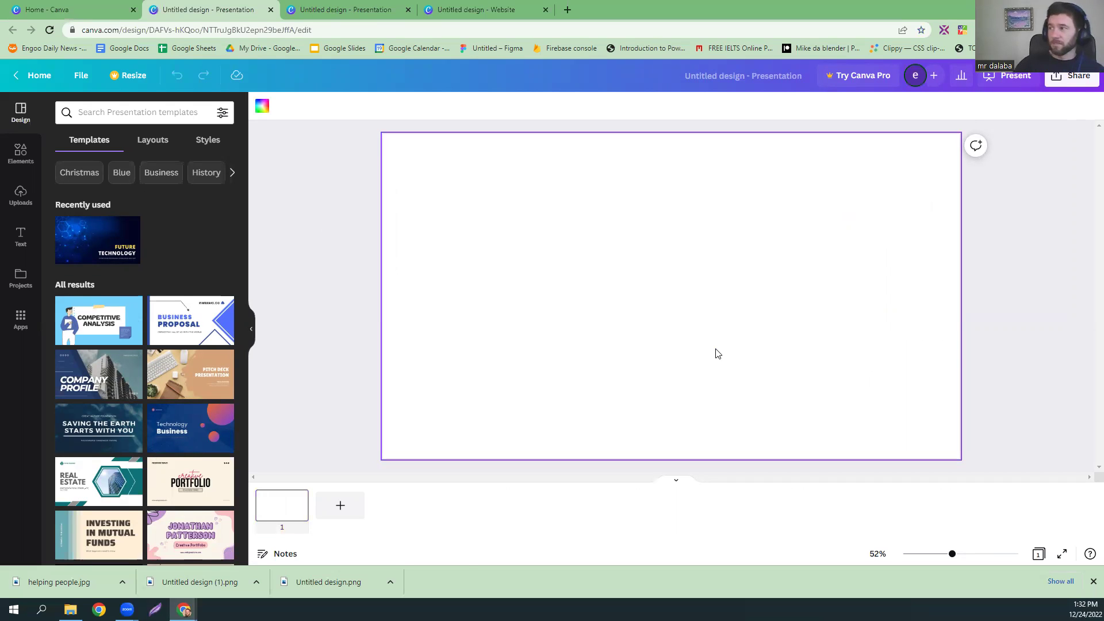
# Add a text box reading 'hello' and enlarge it to size 344 across the slide.
pyautogui.press('t')
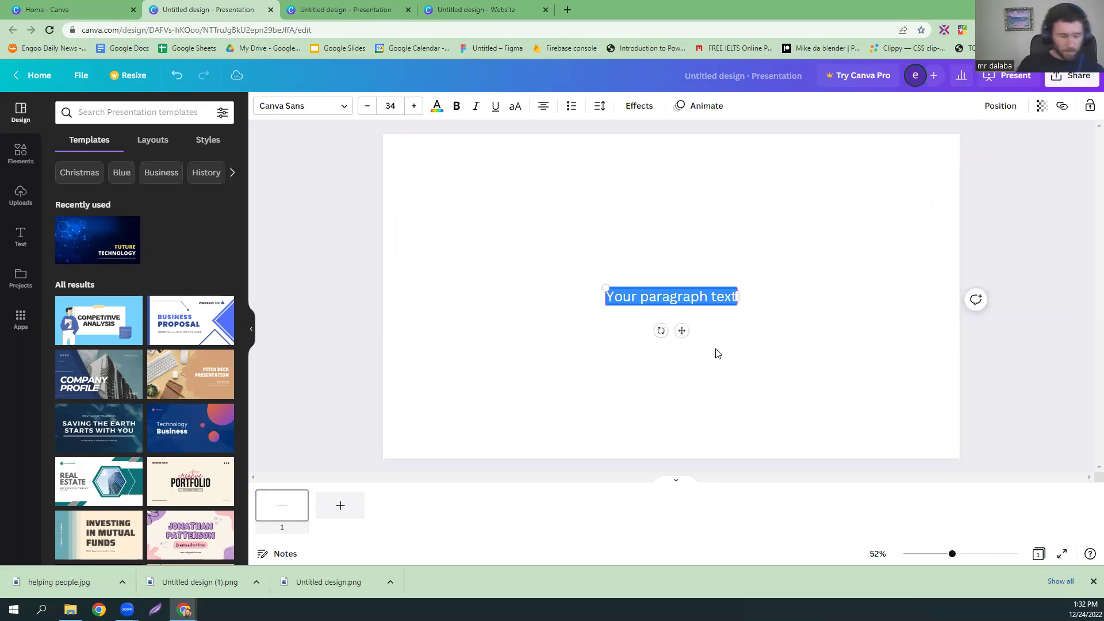
pyautogui.press('BackSpace')
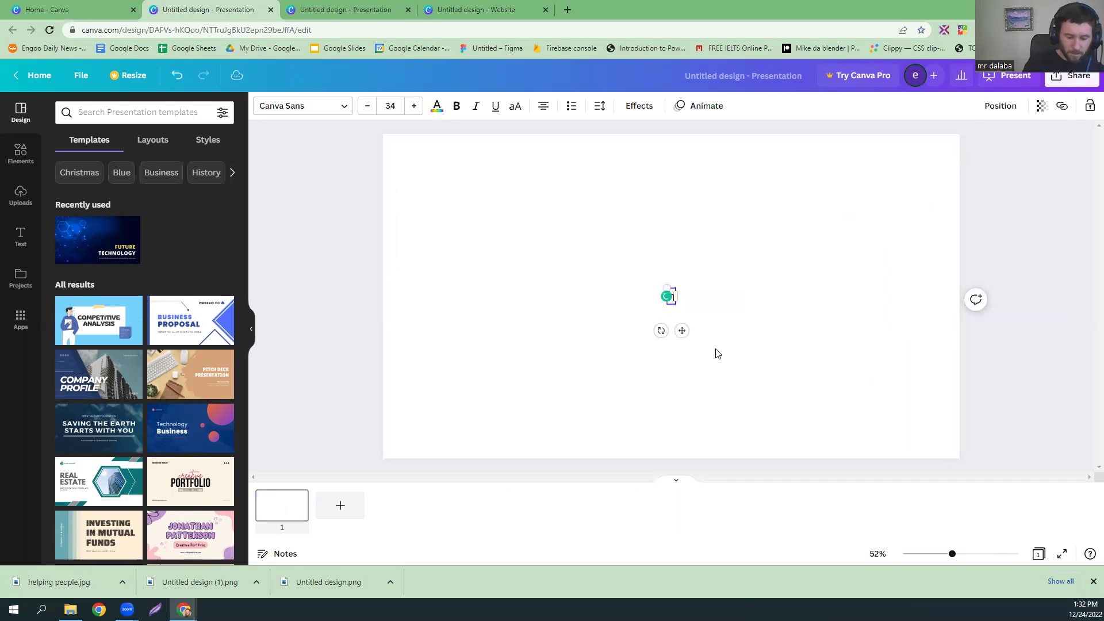
pyautogui.write('hello')
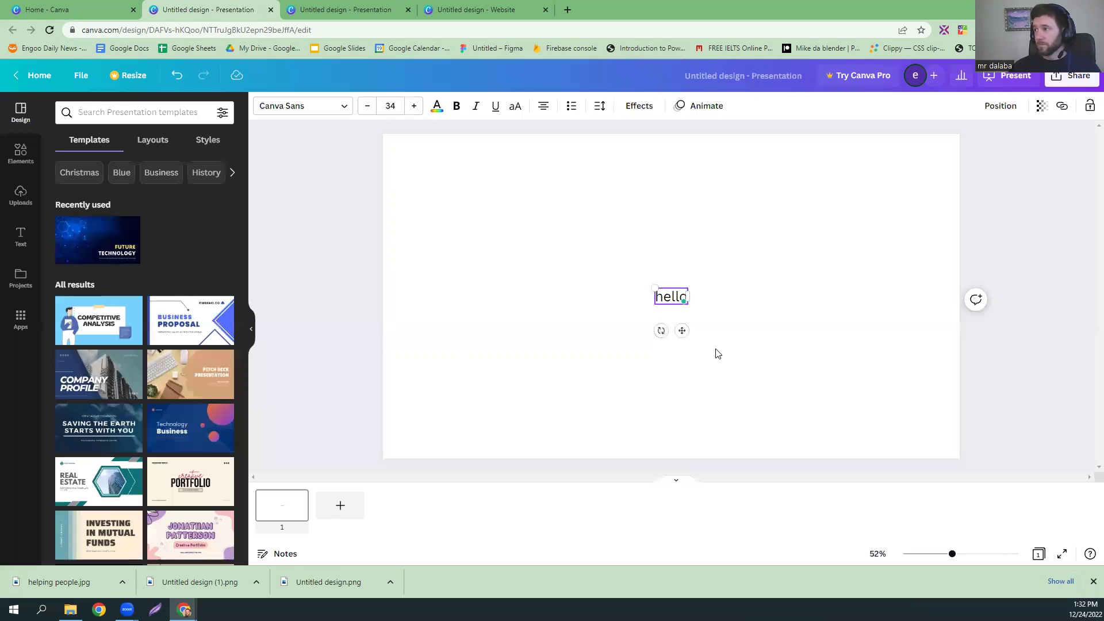
pyautogui.moveTo(654, 287); pyautogui.dragTo(515, 219)
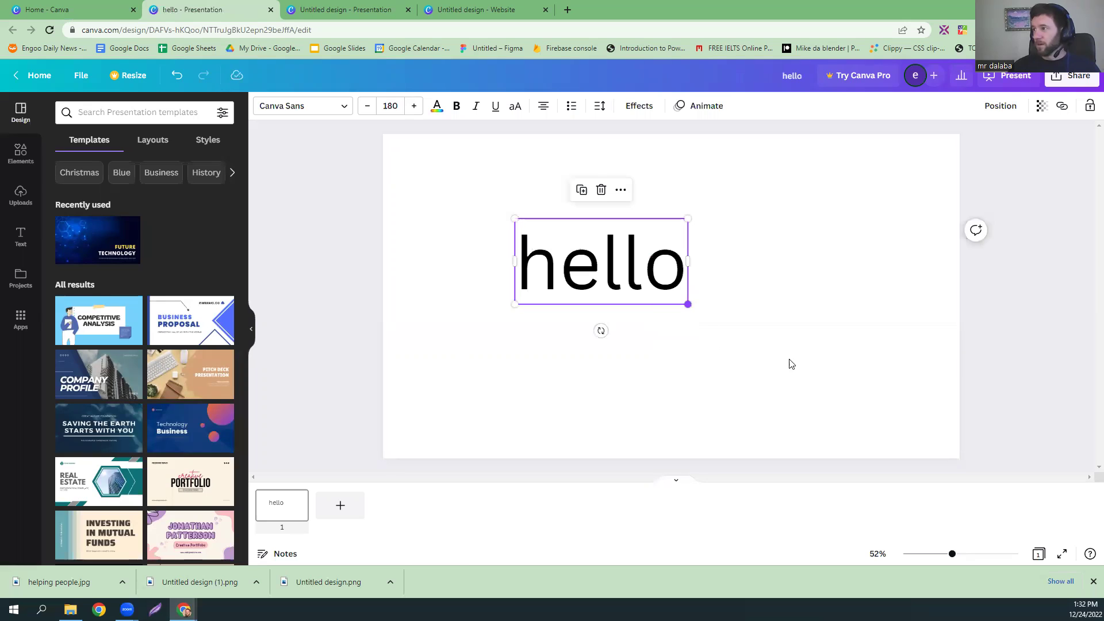
pyautogui.moveTo(789, 363); pyautogui.dragTo(843, 383)
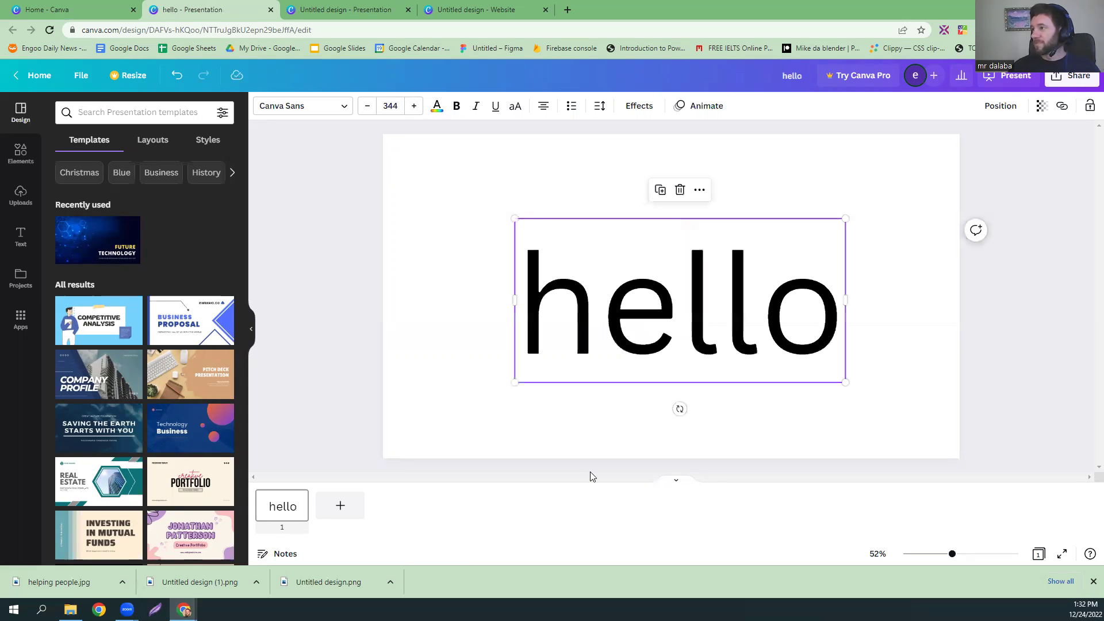
# Browse the hello design's Share options under More, then close the sharing panel.
pyautogui.click(1083, 78)
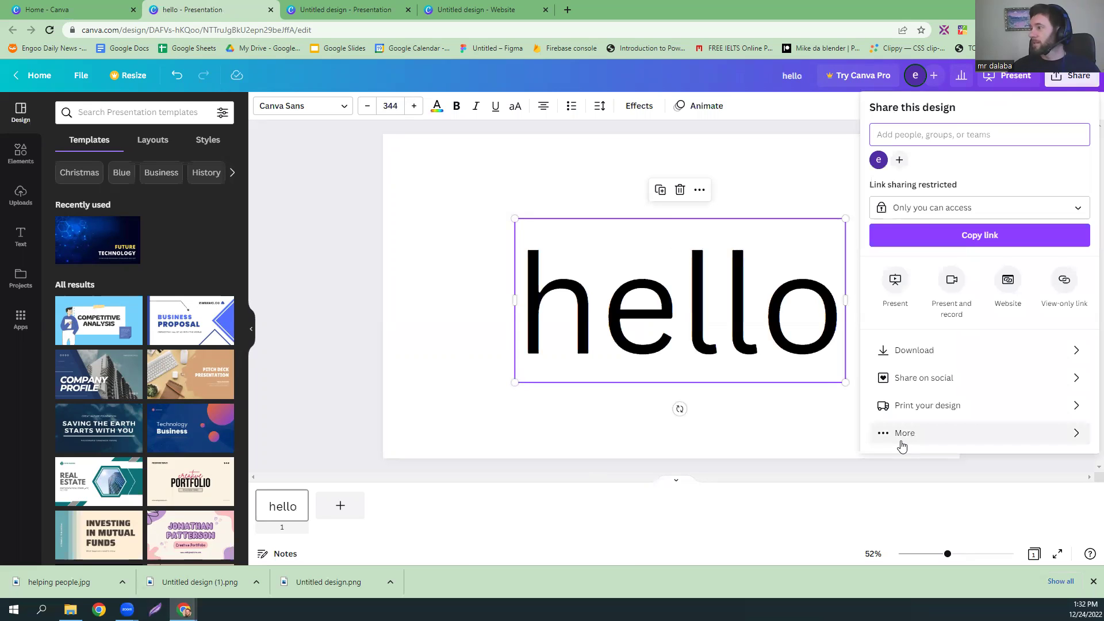
pyautogui.click(940, 433)
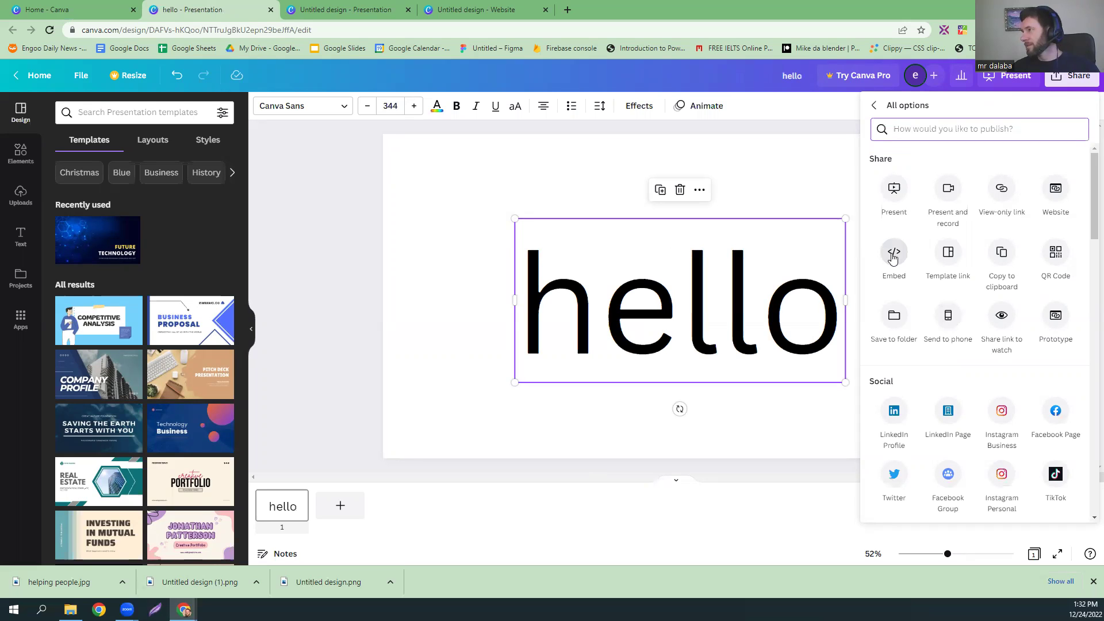
pyautogui.click(874, 105)
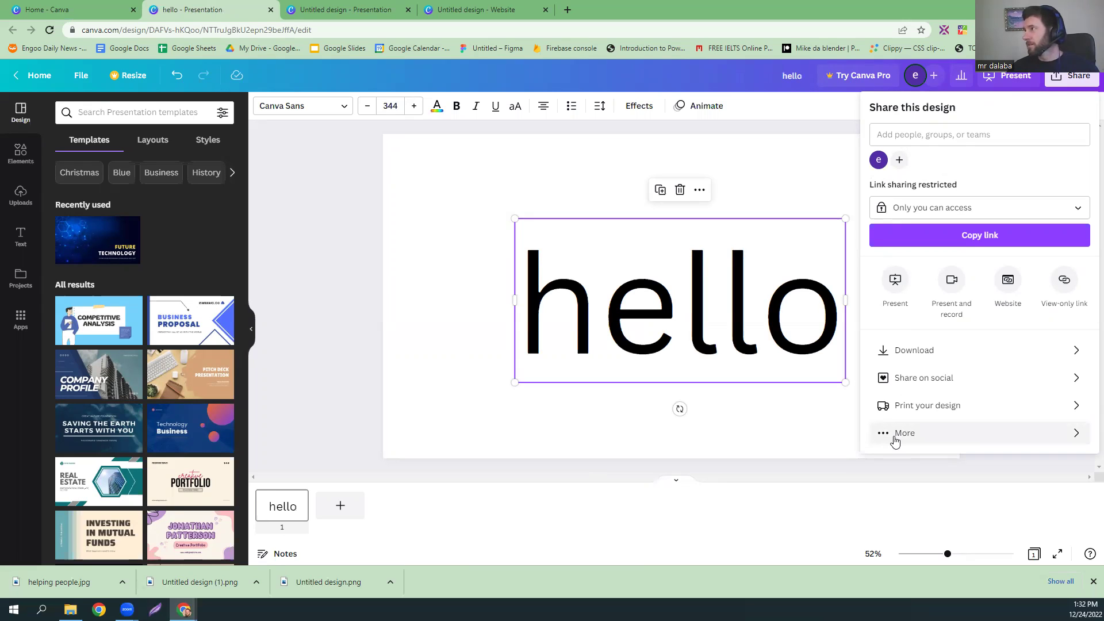
pyautogui.click(1069, 76)
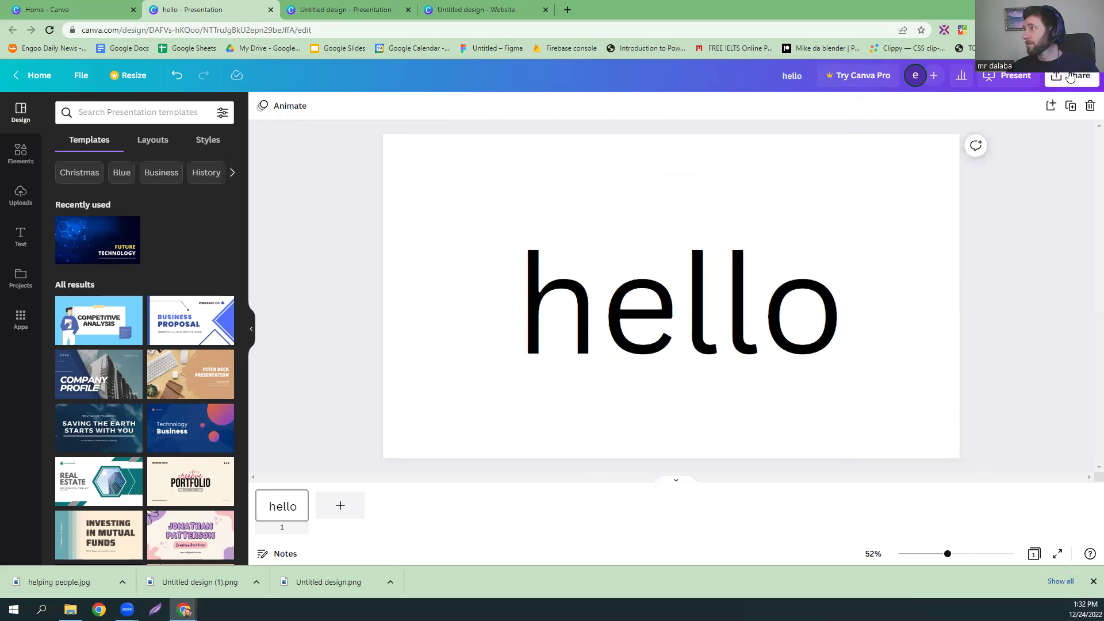
# Generate the hello design's embed links, copy the smart link, and return to the presentation.
pyautogui.click(1070, 77)
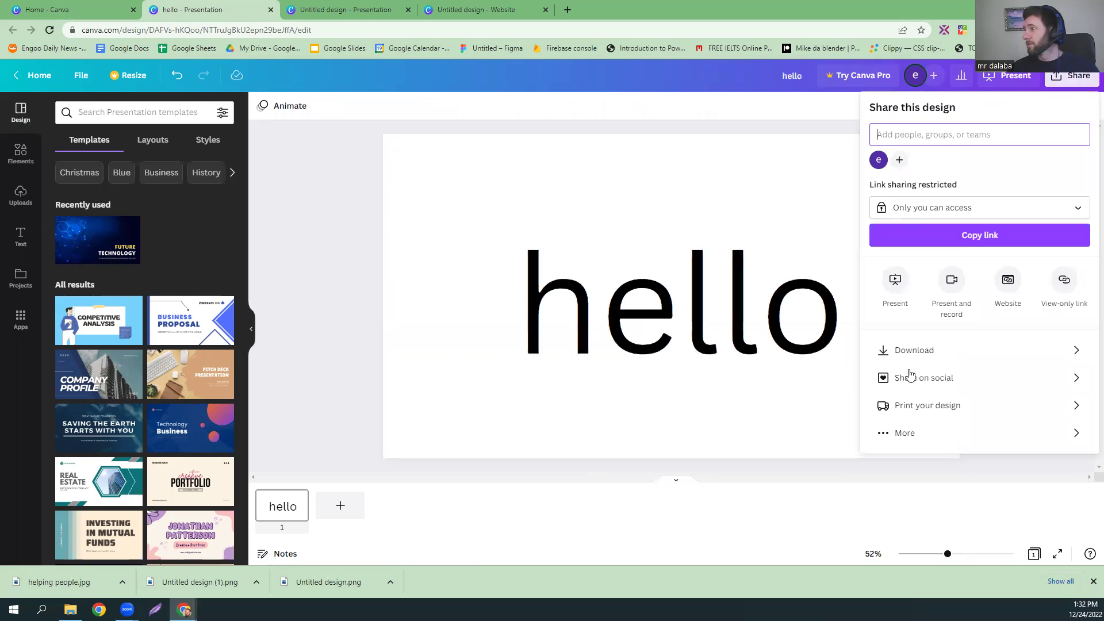
pyautogui.click(890, 435)
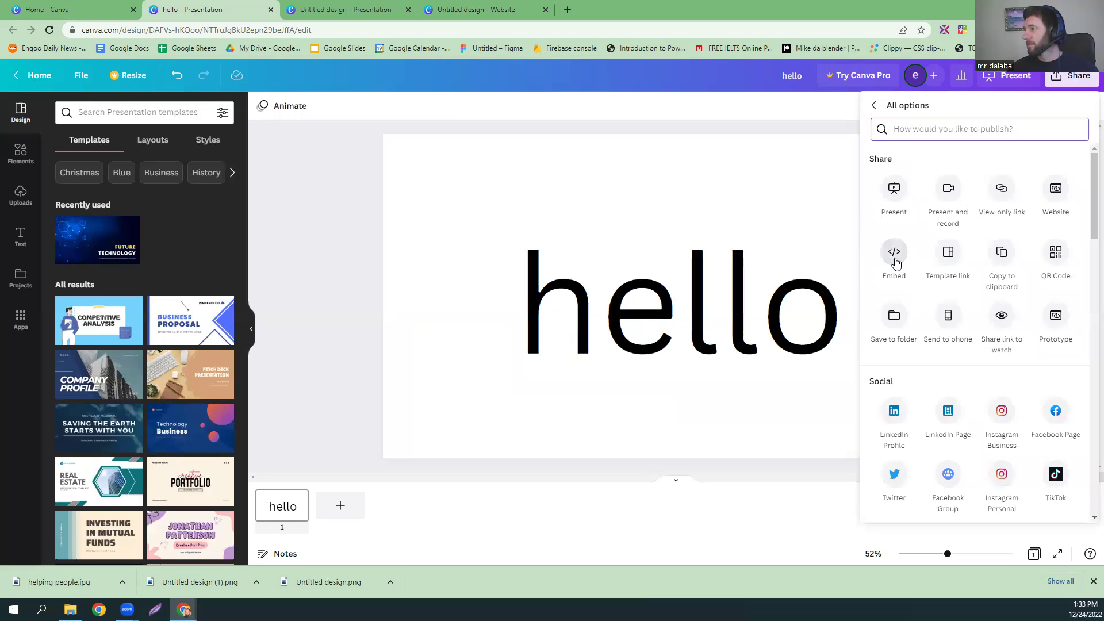
pyautogui.click(895, 258)
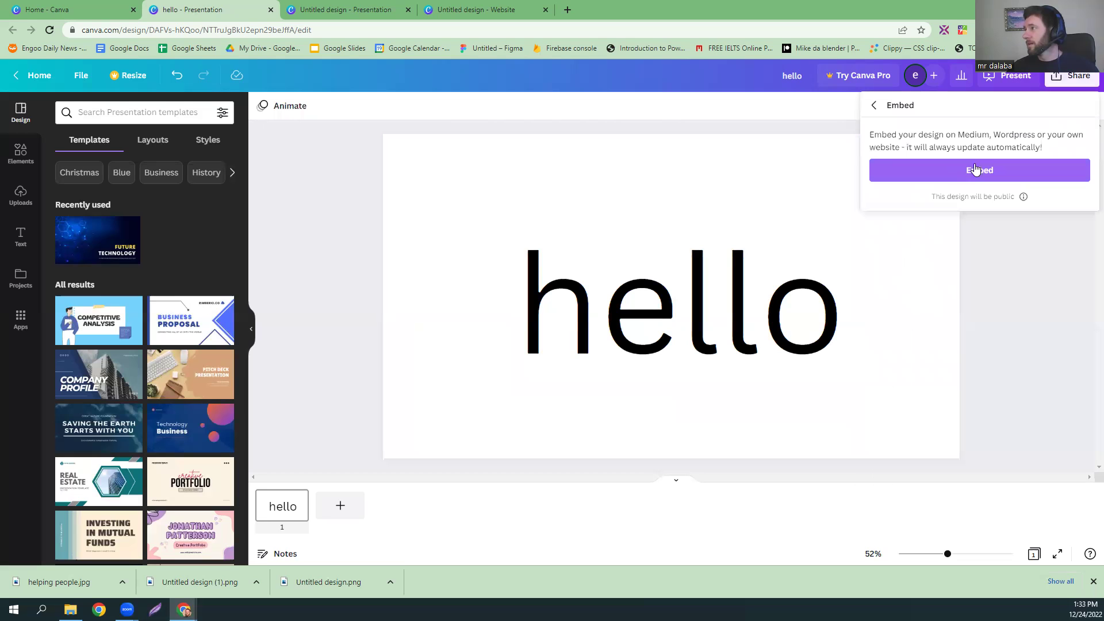
pyautogui.click(979, 171)
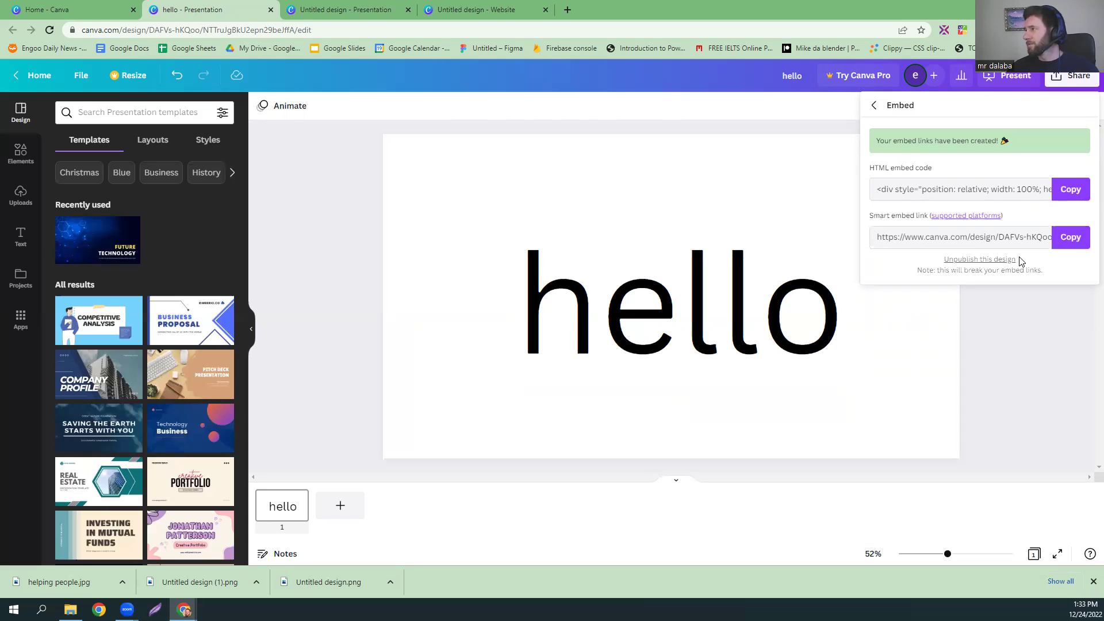
pyautogui.click(1077, 247)
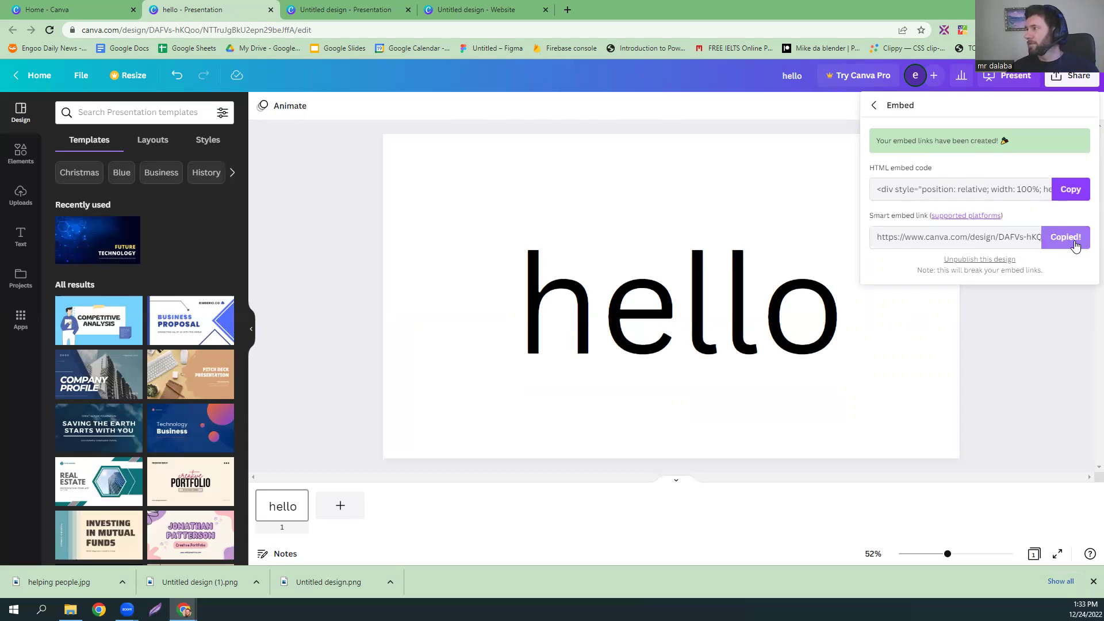
pyautogui.click(349, 12)
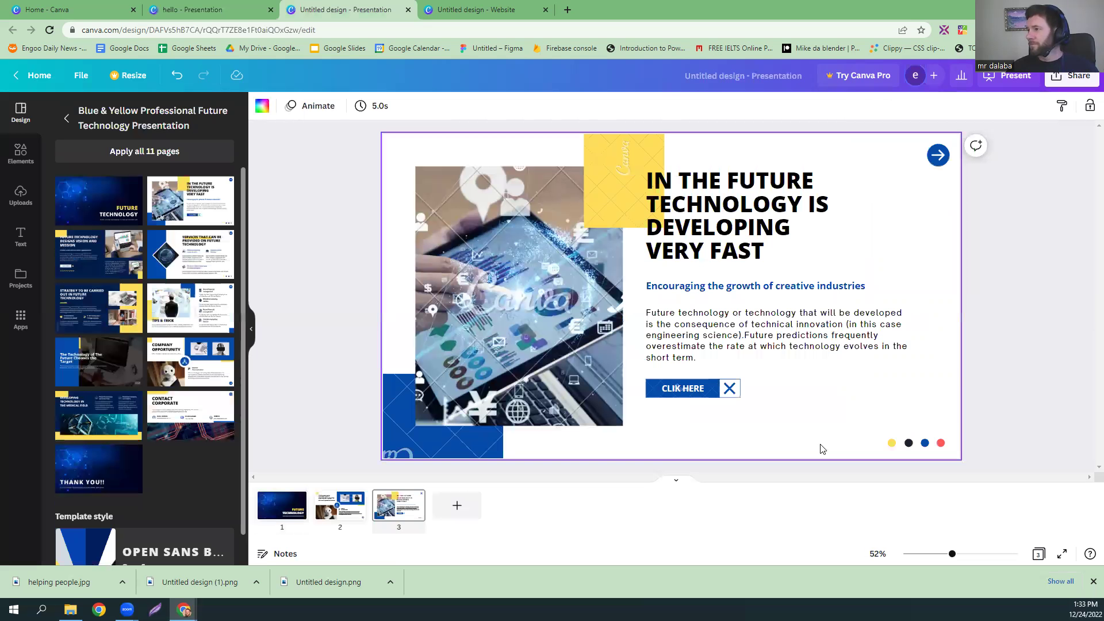
# Link slide 3's CLIK HERE button to the copied hello design URL.
pyautogui.click(689, 399)
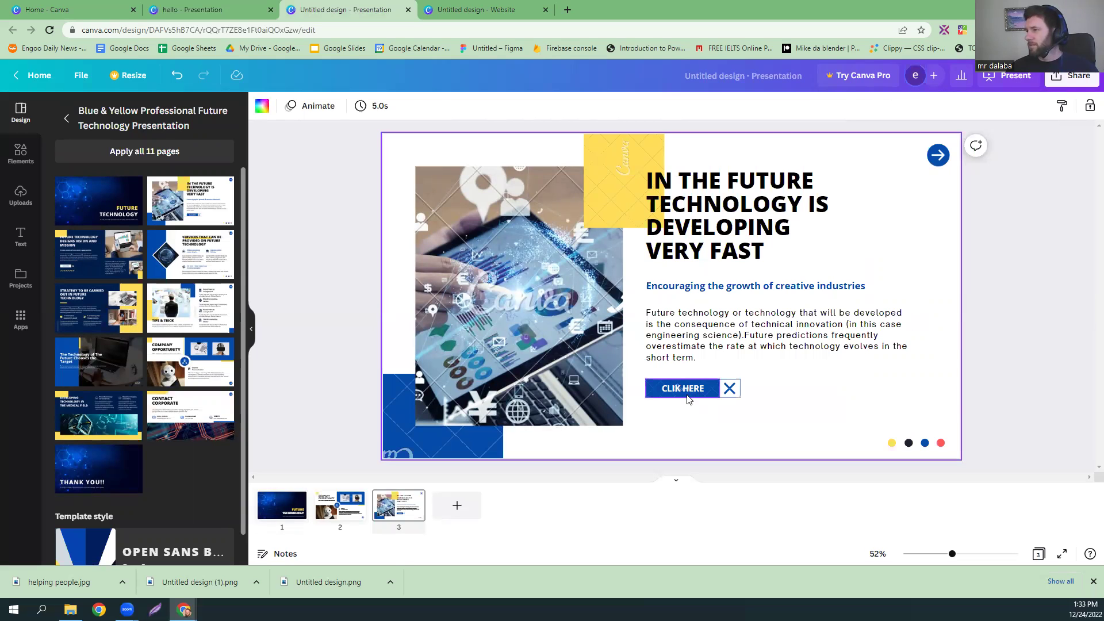
pyautogui.click(689, 399)
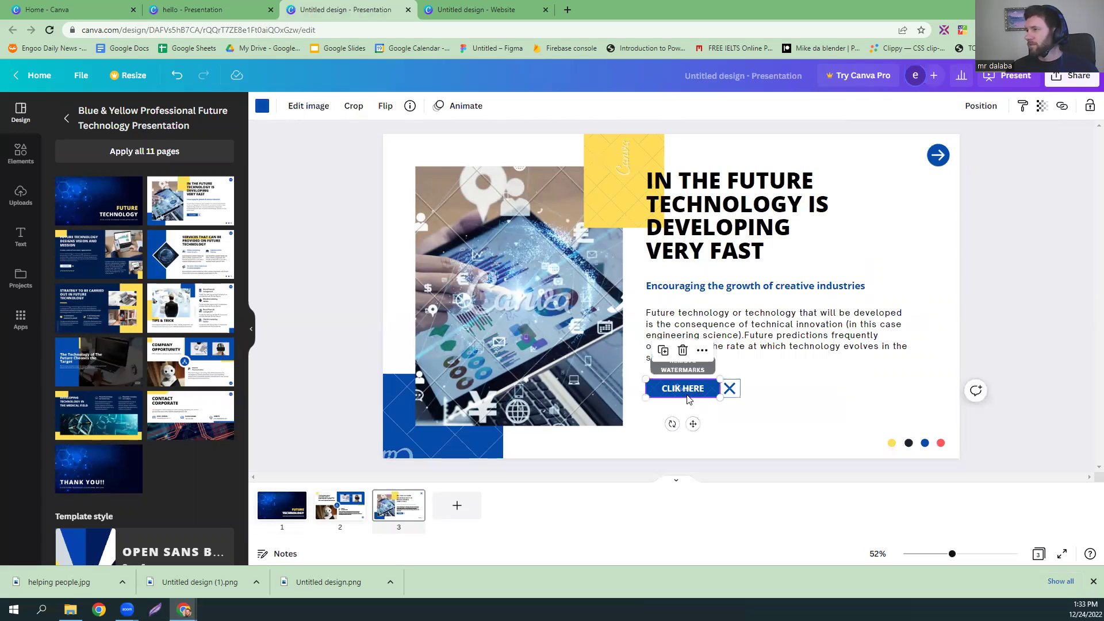
pyautogui.click(701, 352)
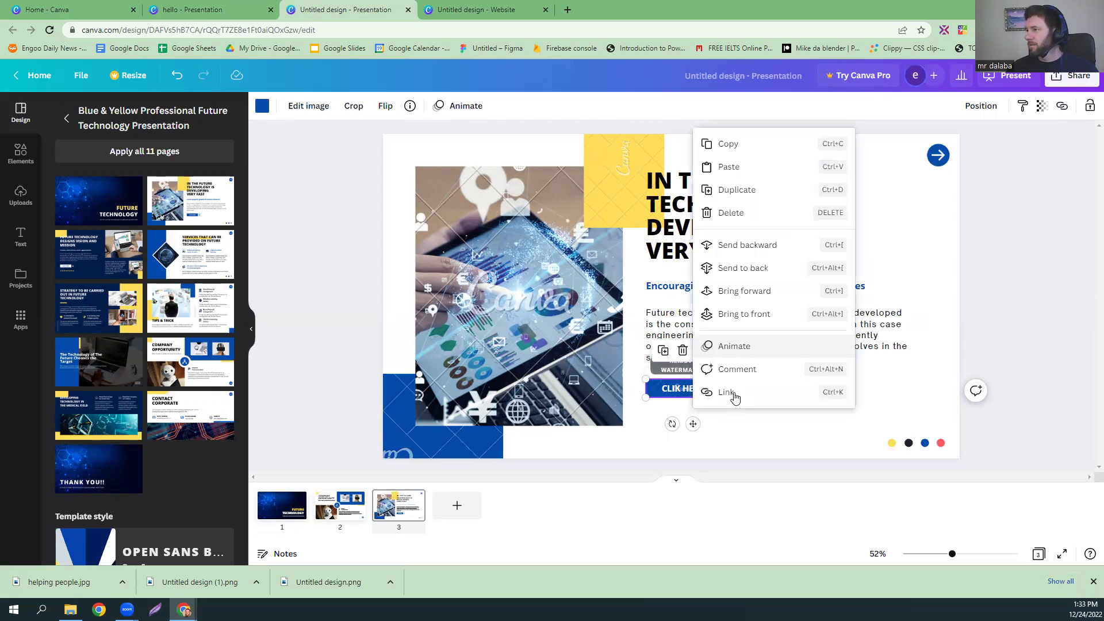
pyautogui.click(726, 392)
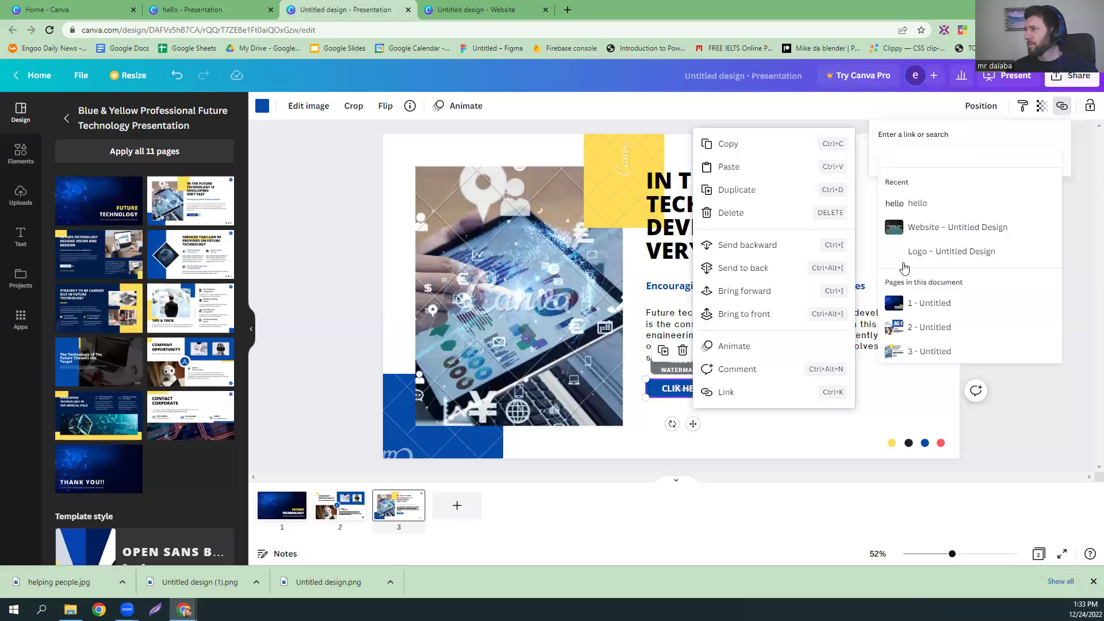
pyautogui.click(921, 154)
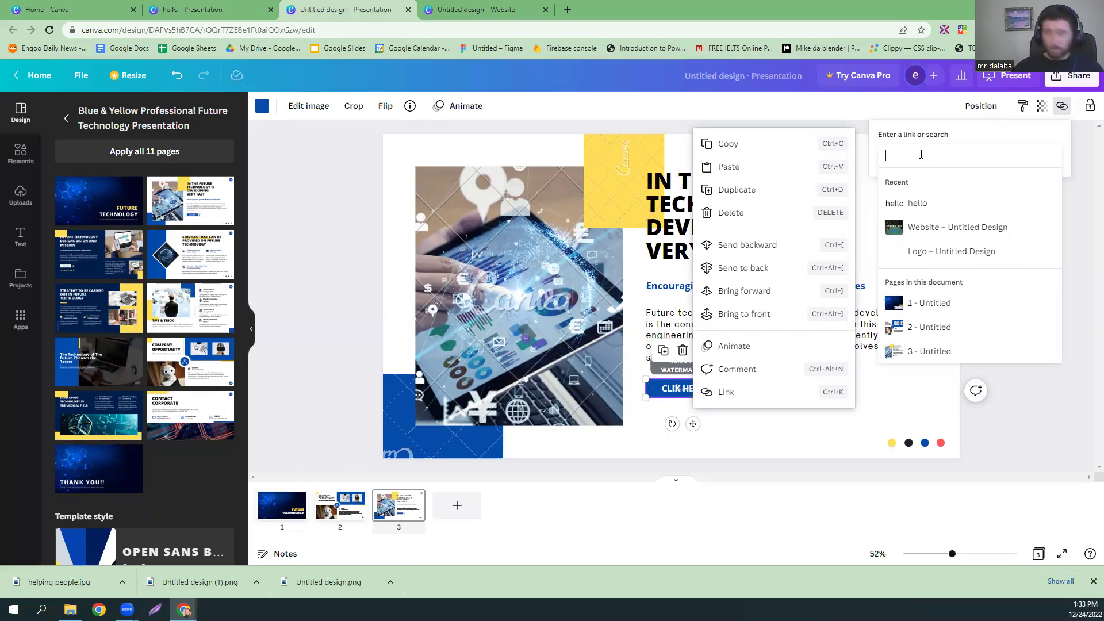
pyautogui.rightClick(922, 155)
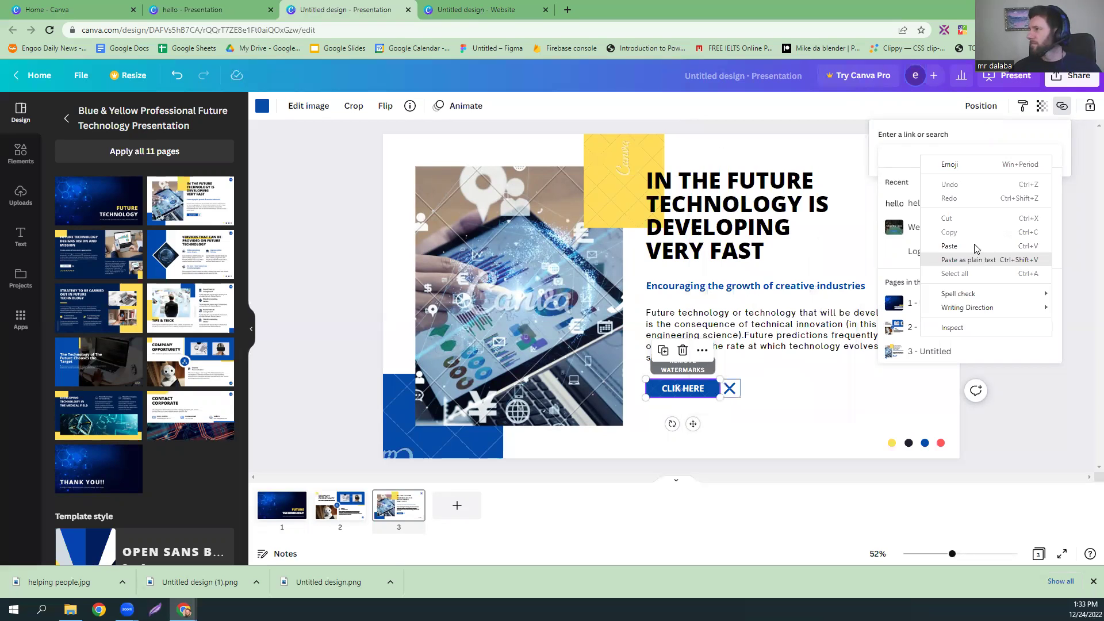
pyautogui.click(976, 246)
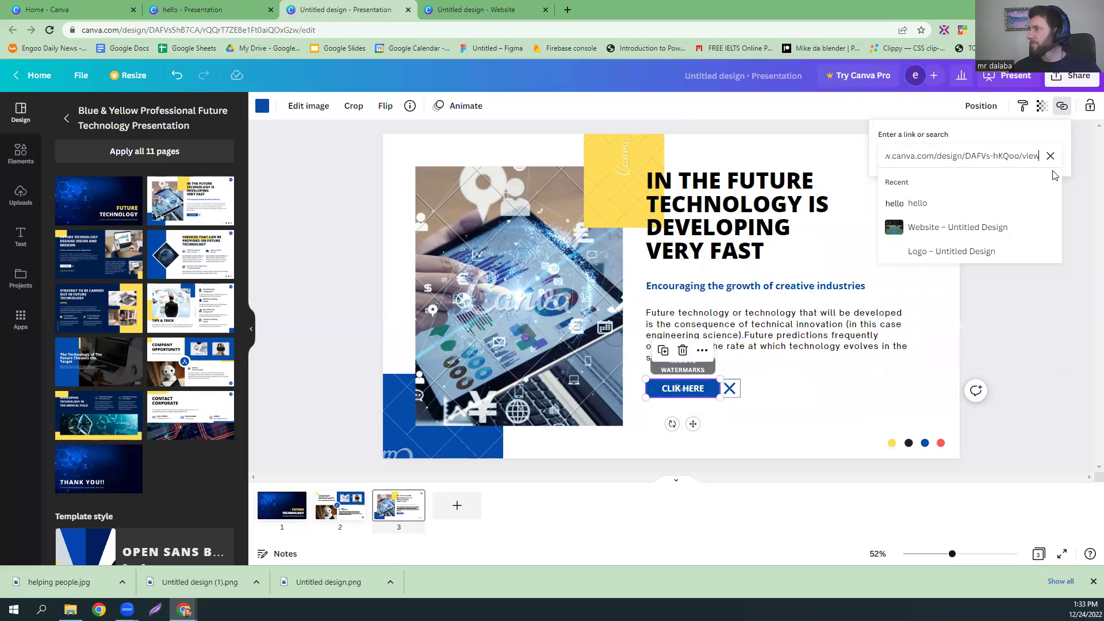
pyautogui.press('Return')
pyautogui.click(701, 391)
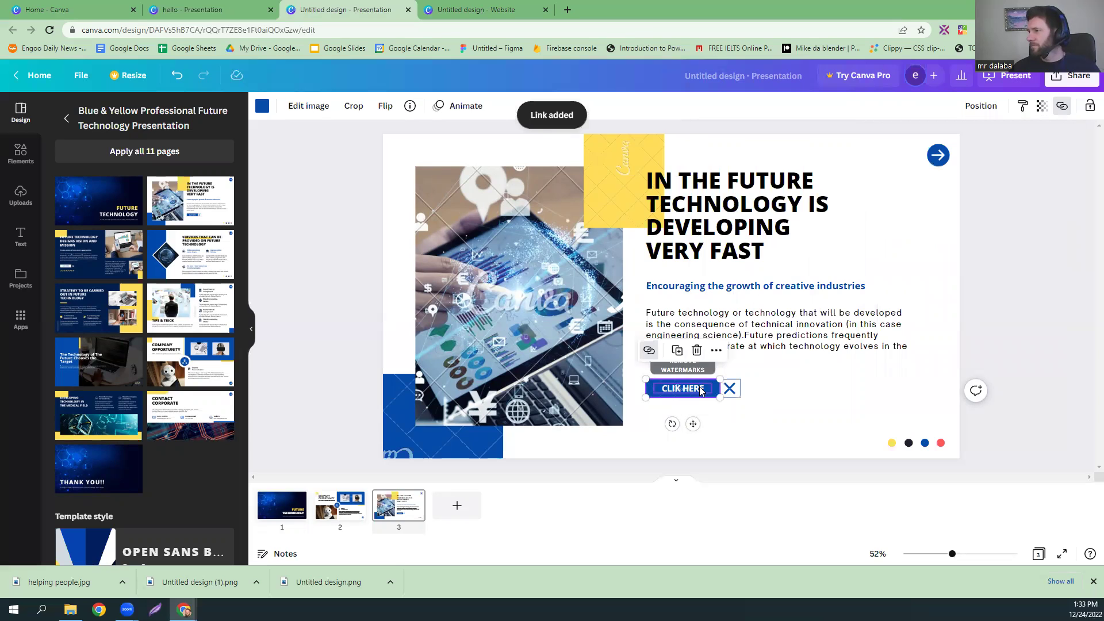
# Link the CLIK HERE text to the same hello design URL.
pyautogui.click(701, 391)
pyautogui.rightClick(697, 391)
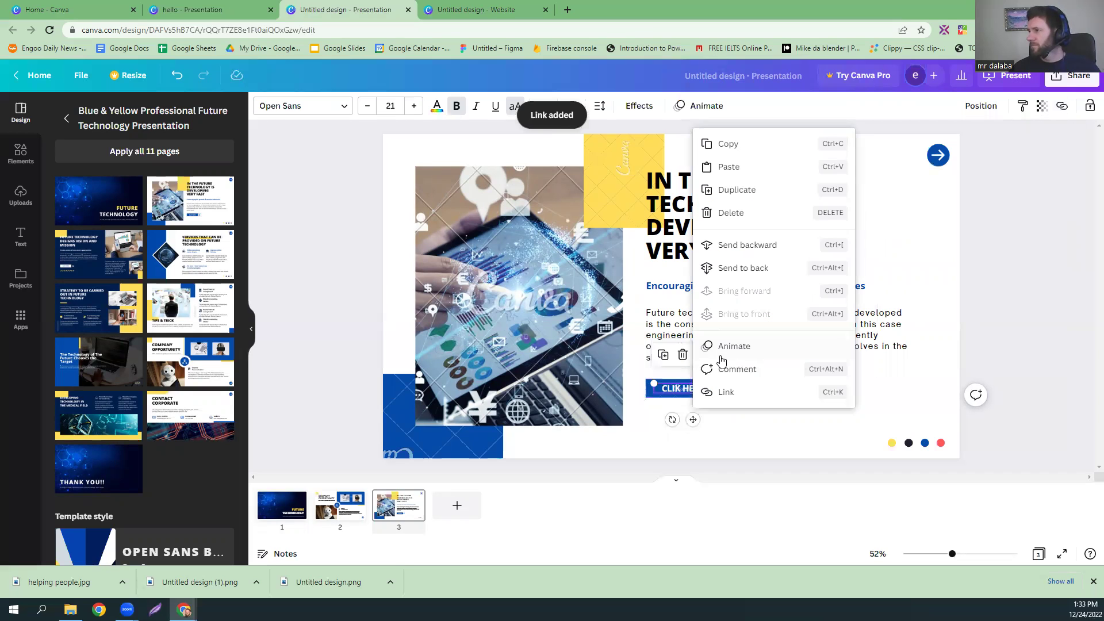
pyautogui.click(727, 393)
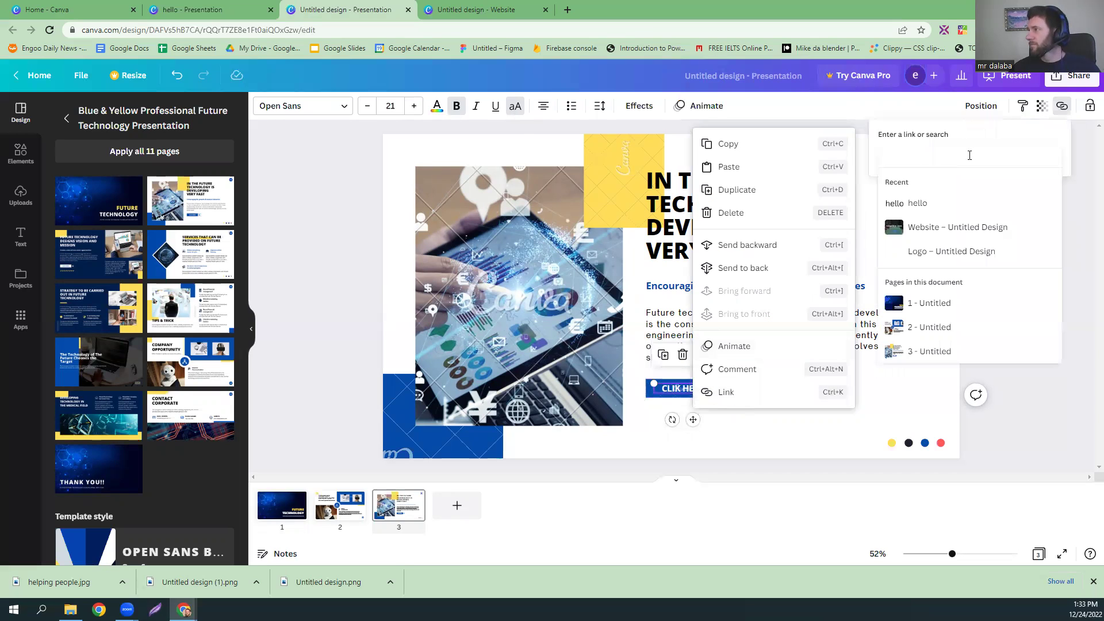
pyautogui.rightClick(970, 156)
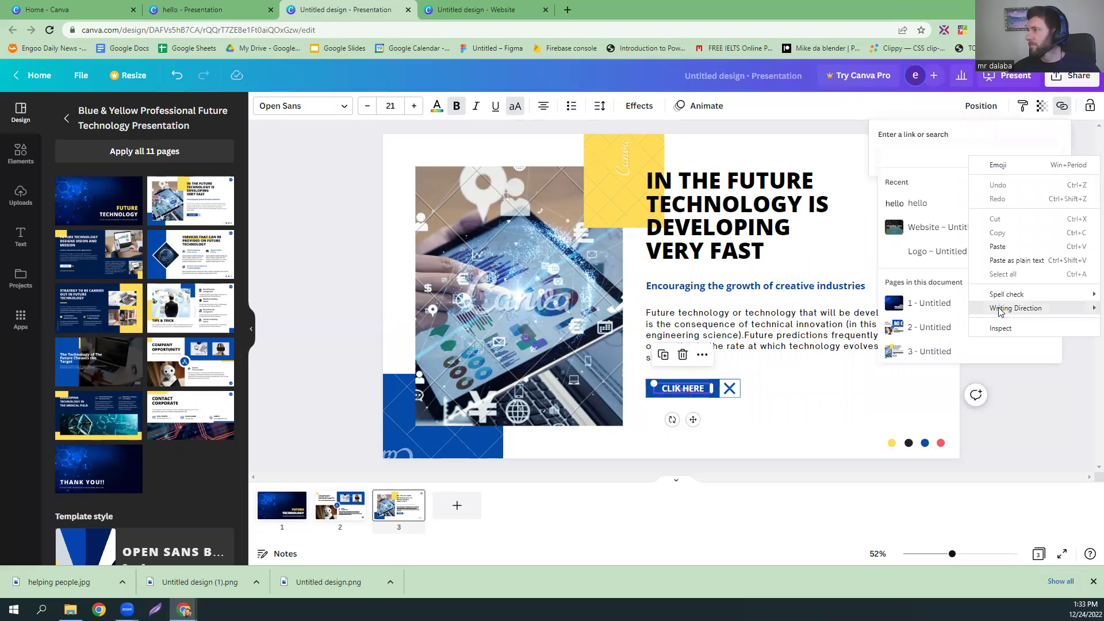
pyautogui.hotkey('ctrl', 'v')
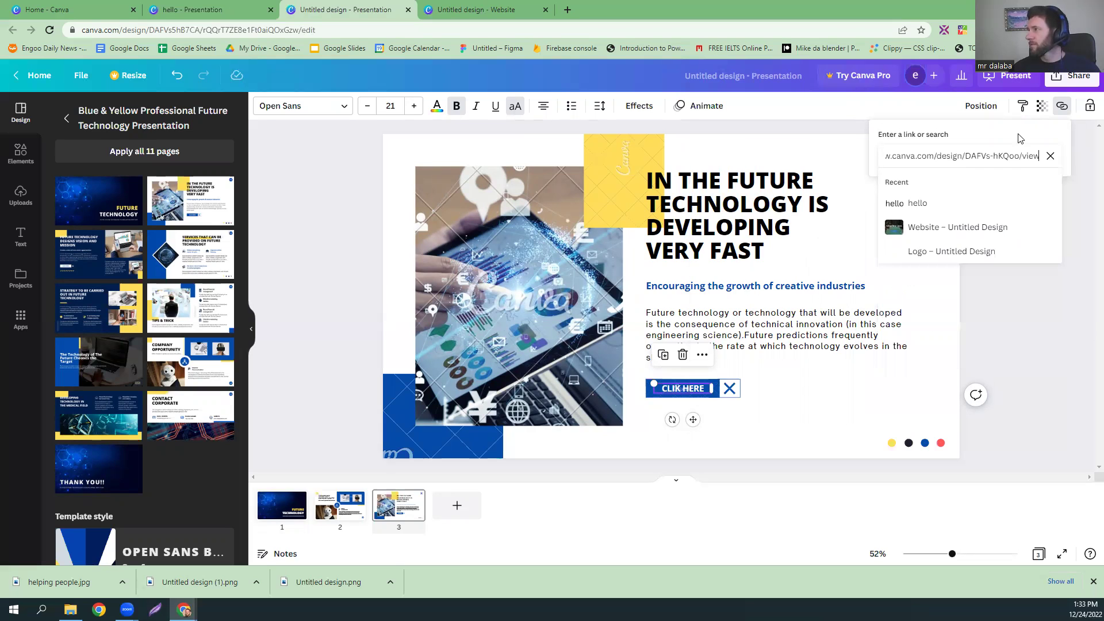
pyautogui.click(1038, 181)
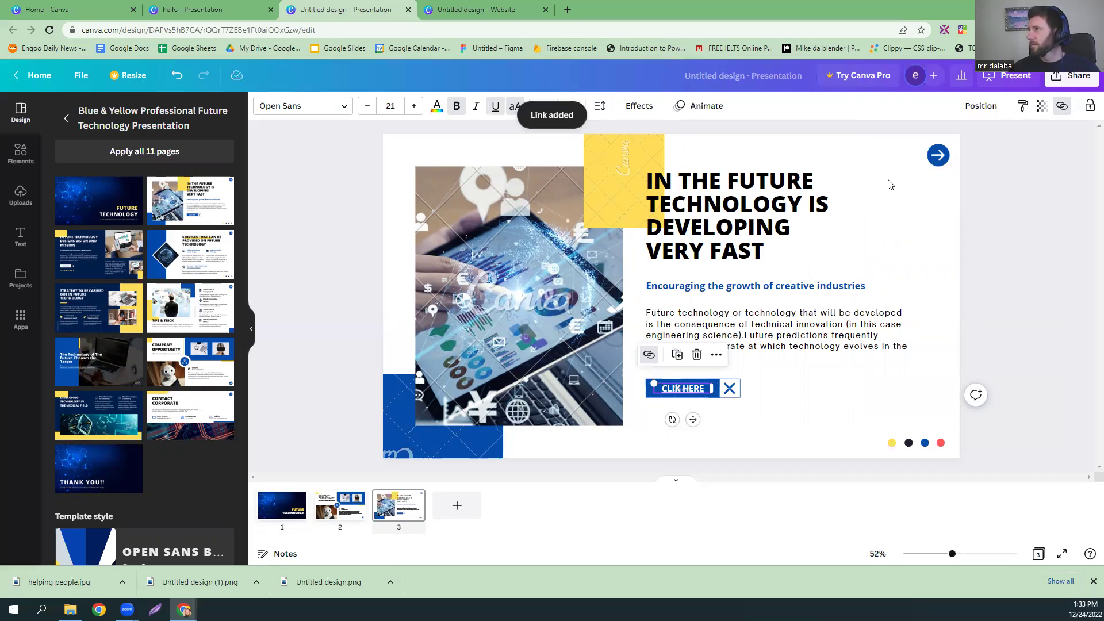
# Delete slide 3's top-right arrow icon and return to the FUTURE TECHNOLOGY title slide.
pyautogui.click(923, 207)
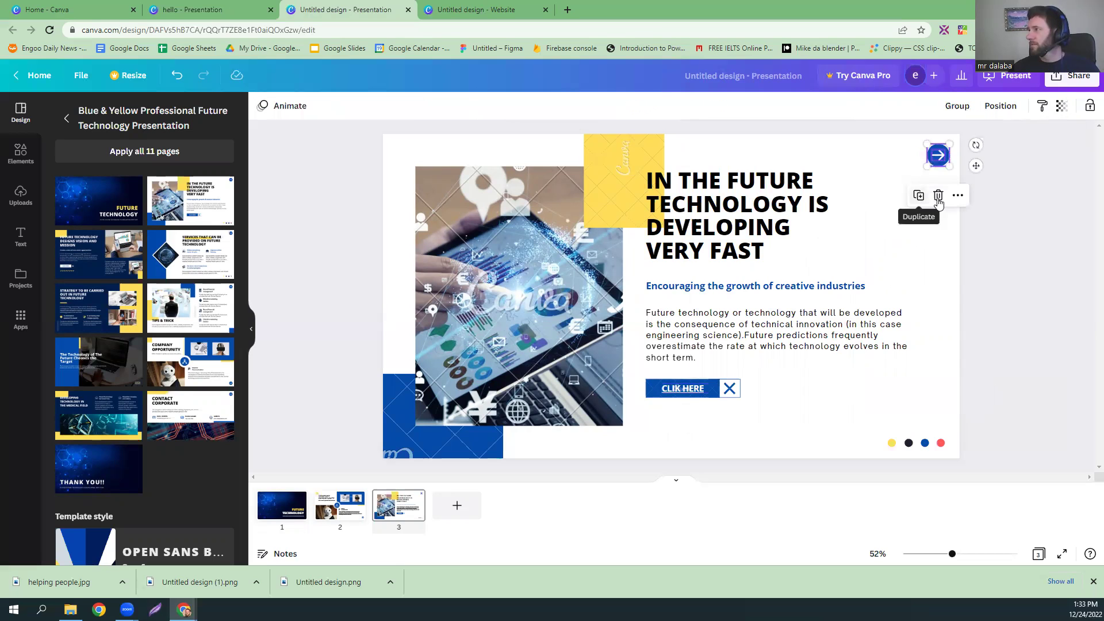
pyautogui.click(938, 195)
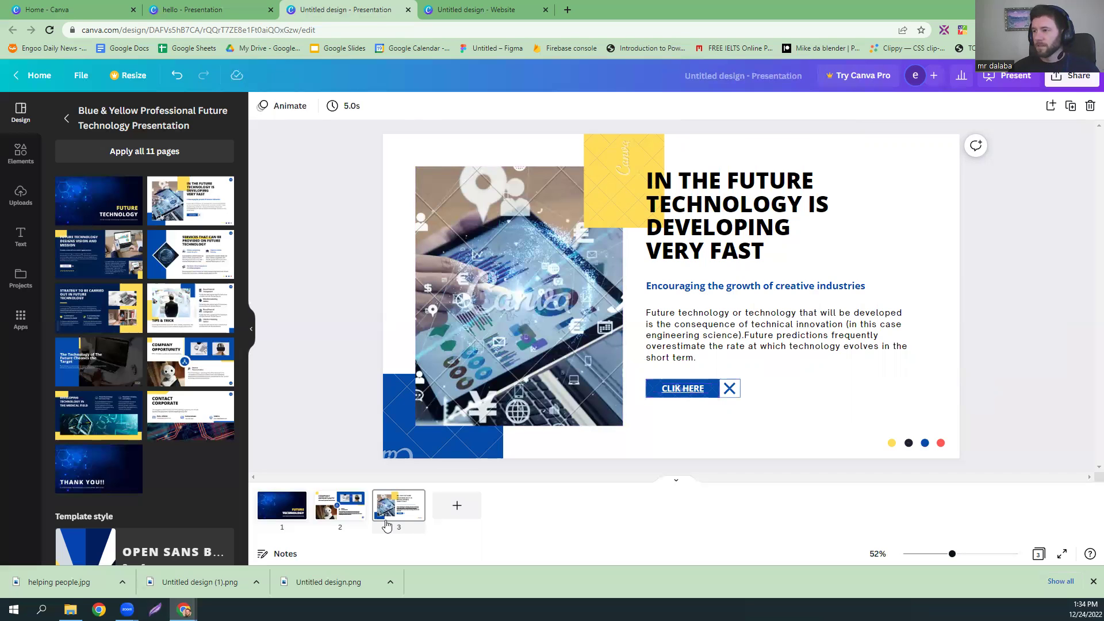
pyautogui.click(330, 519)
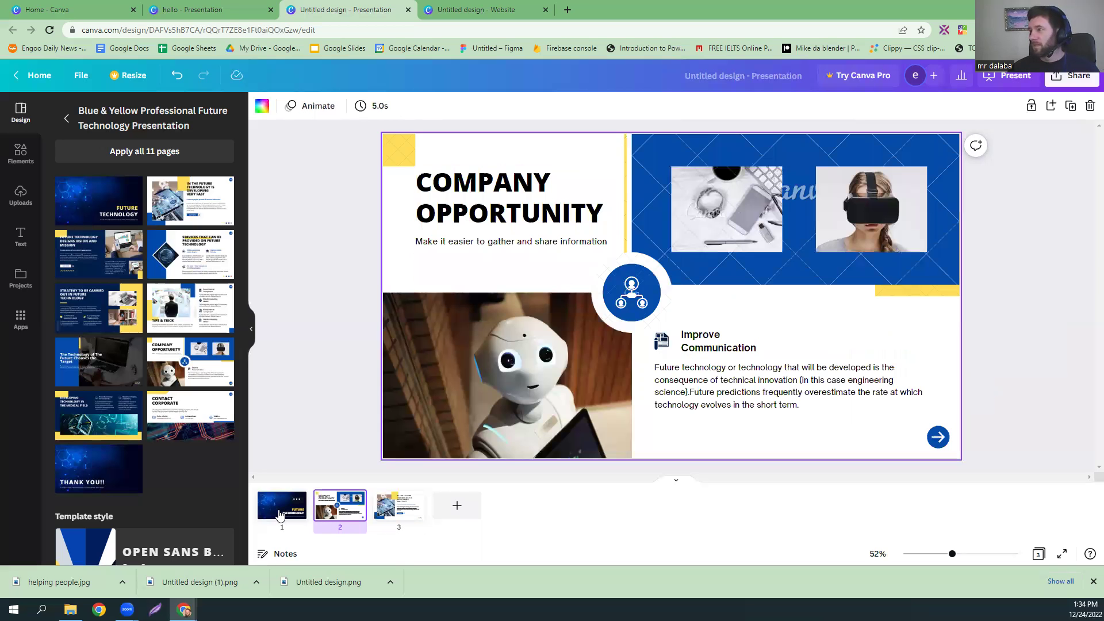
pyautogui.click(279, 513)
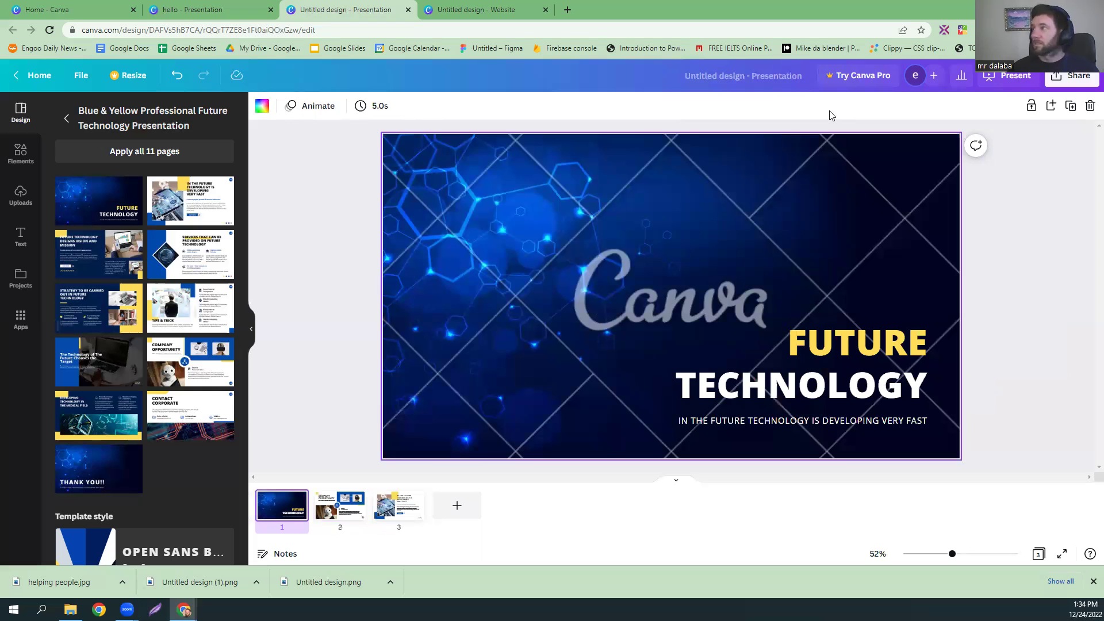
# Create embed links for the three-slide Future Technology presentation and copy the smart embed link.
pyautogui.click(1081, 80)
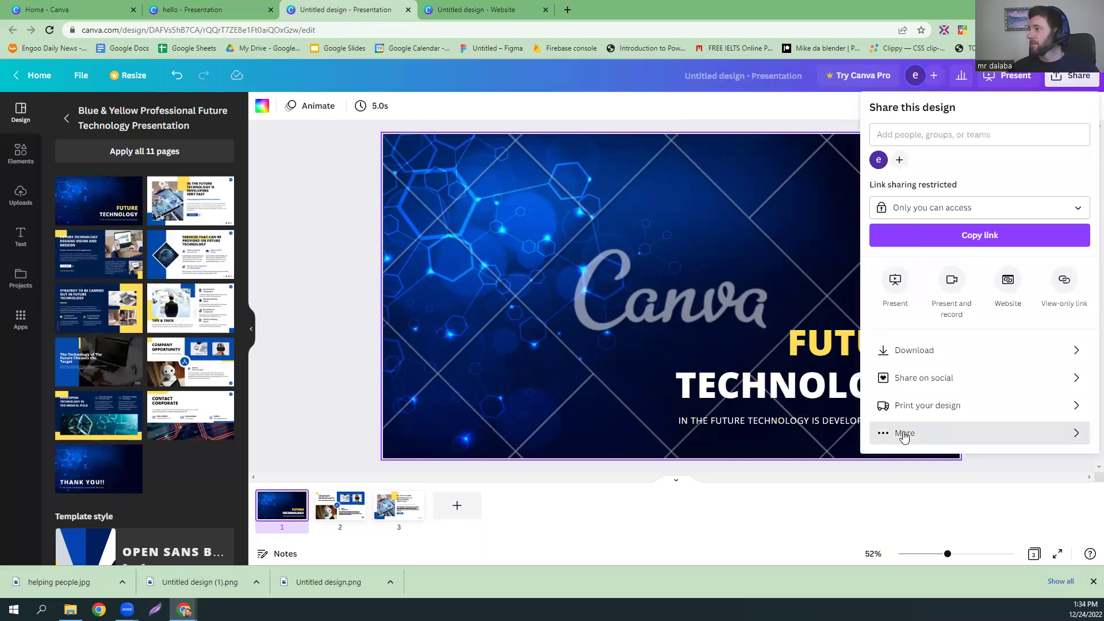
pyautogui.click(904, 435)
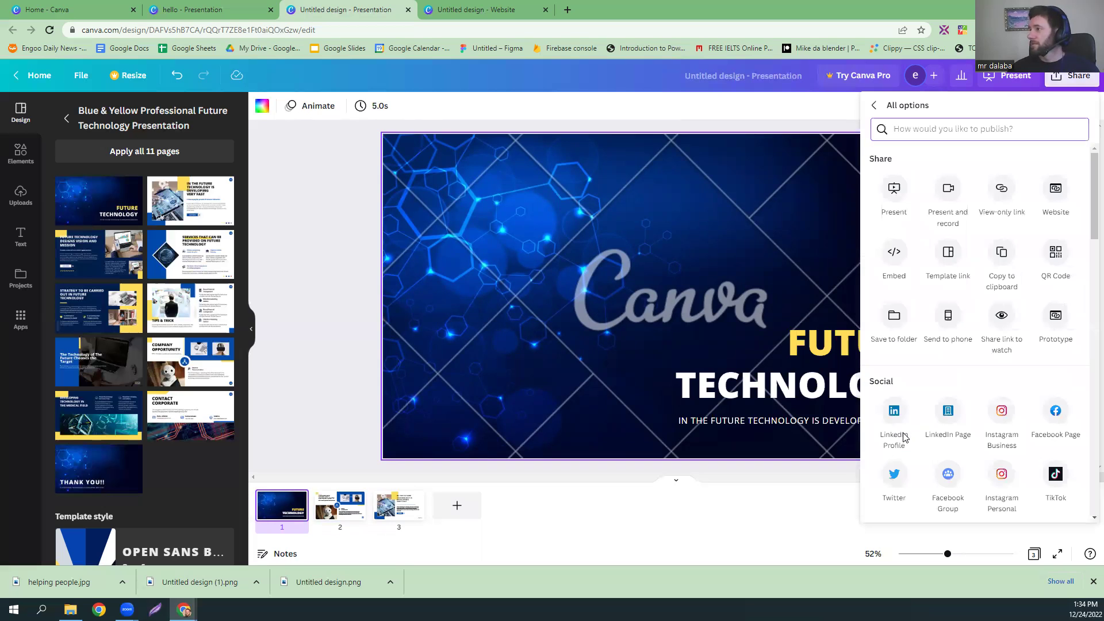
pyautogui.click(894, 253)
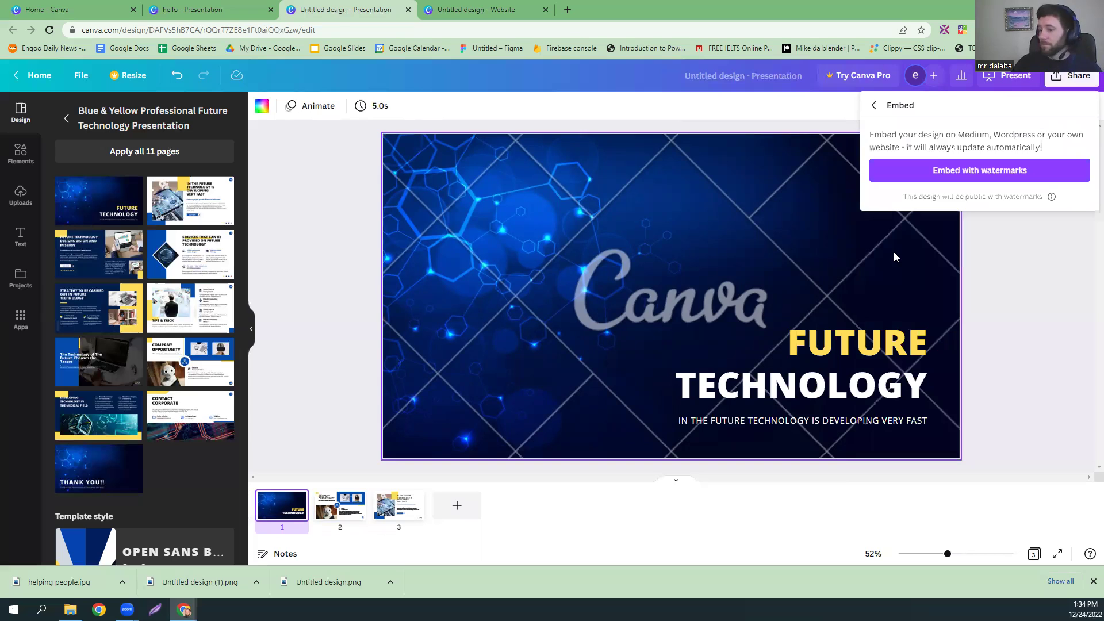
pyautogui.click(940, 177)
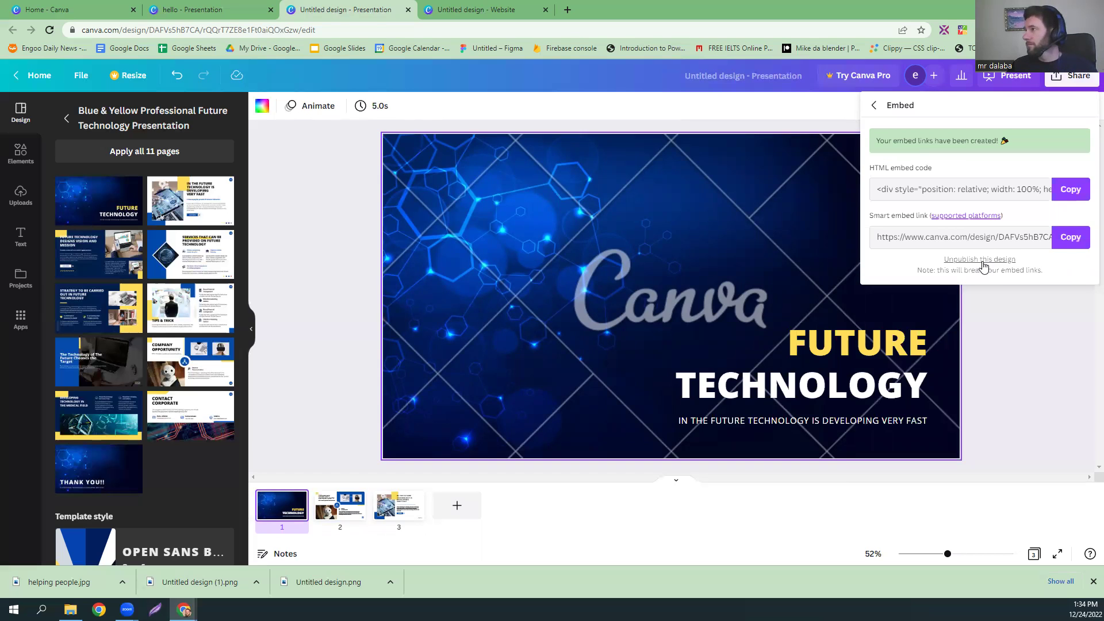
pyautogui.click(1062, 243)
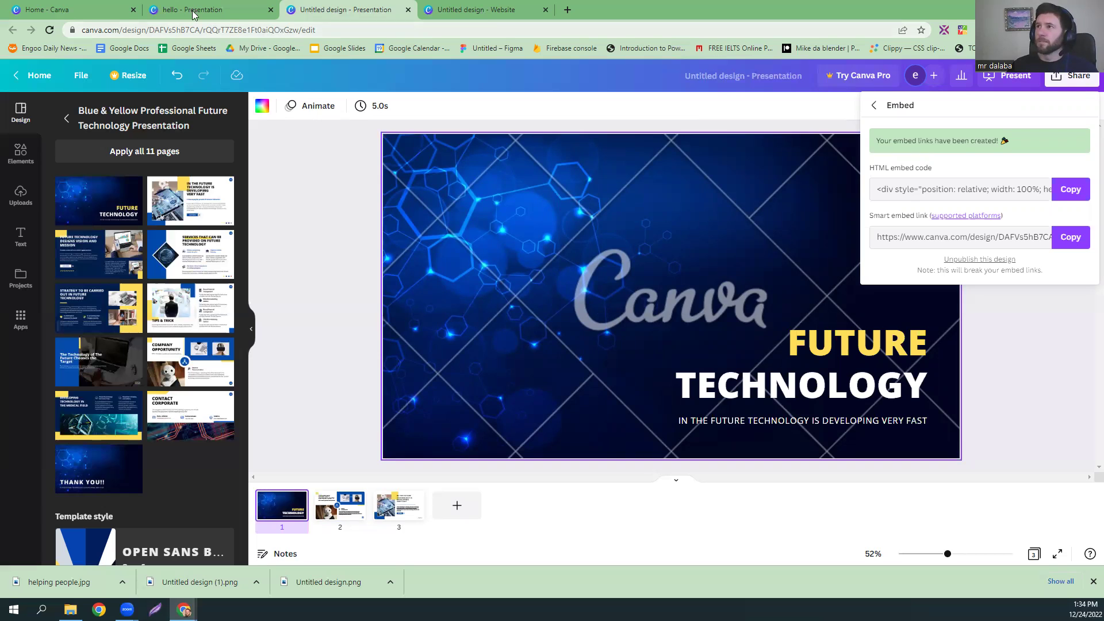
# In the travel website, paste the presentation's embed link into the Embeds app field.
pyautogui.click(483, 16)
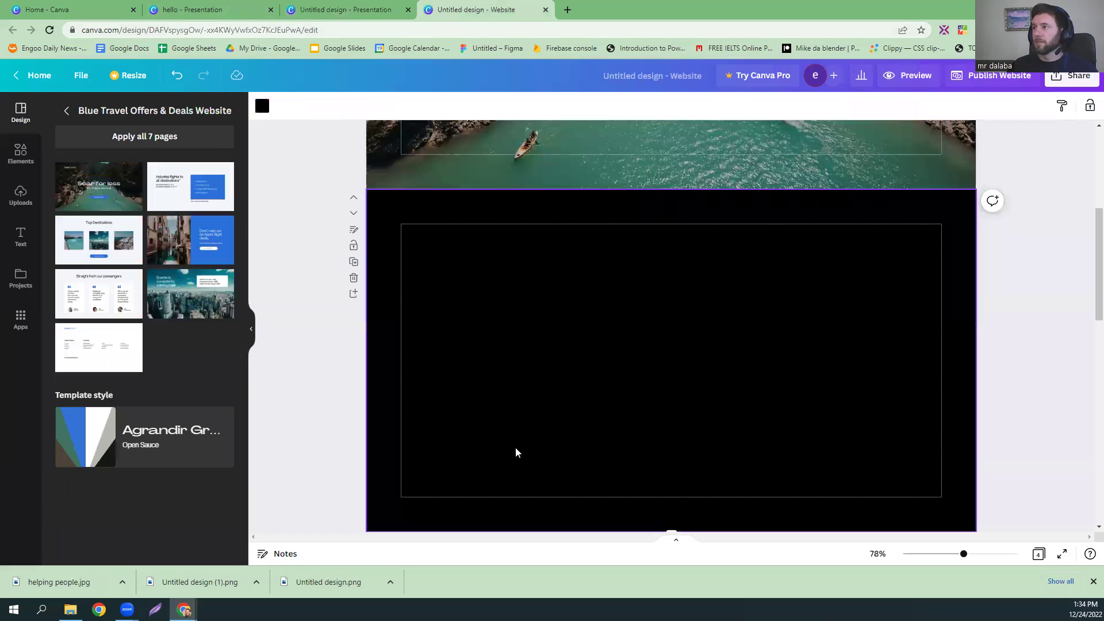
pyautogui.click(21, 320)
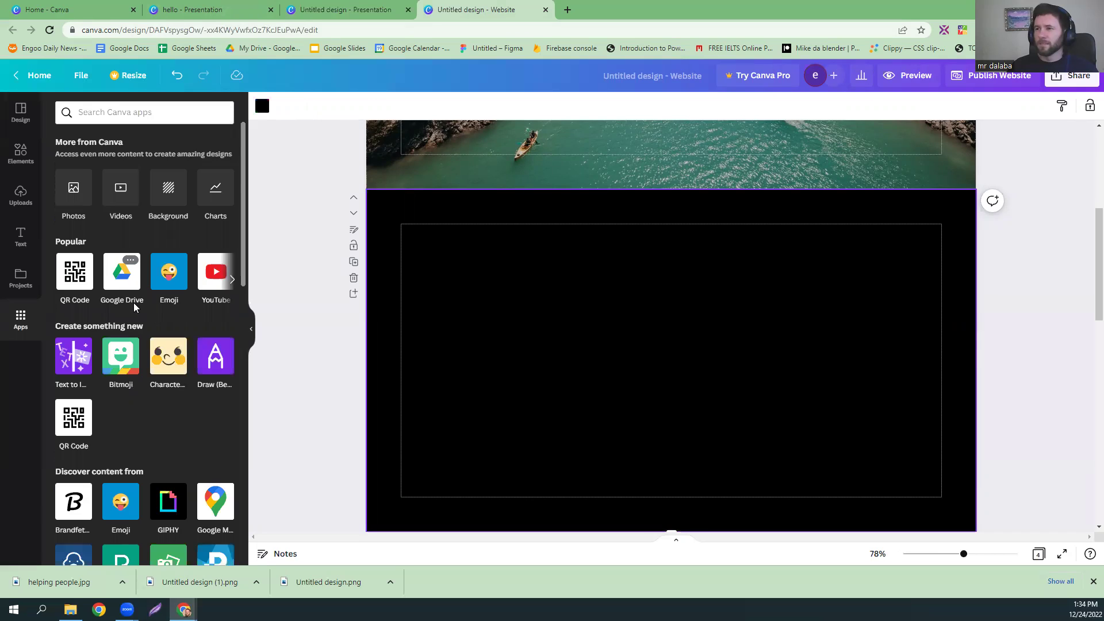
pyautogui.scroll(-3, 133, 302)
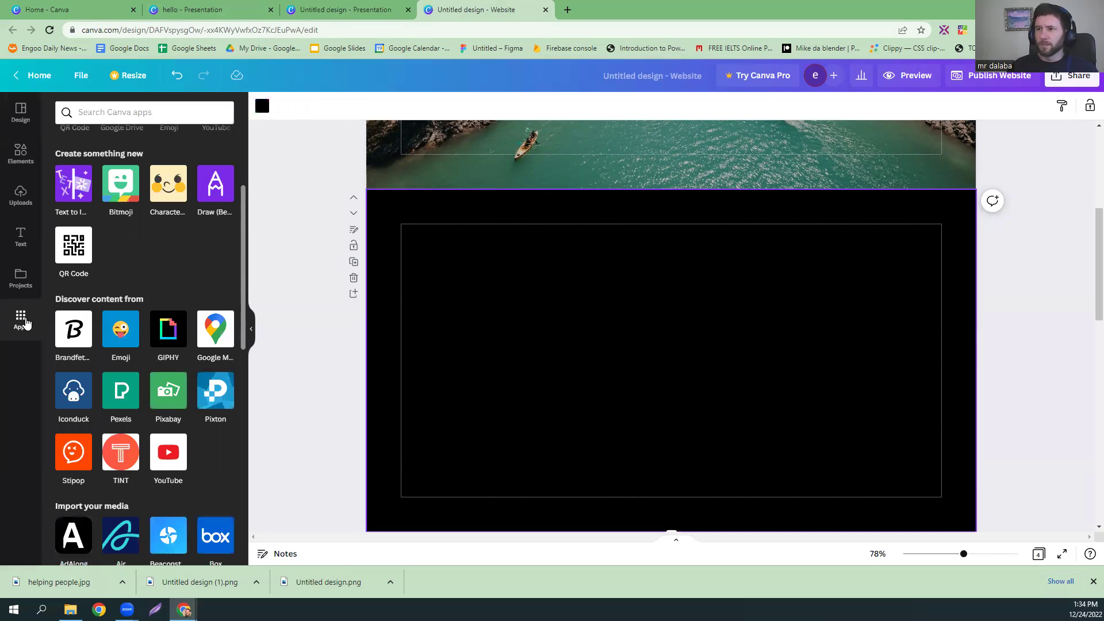
pyautogui.scroll(-5, 149, 345)
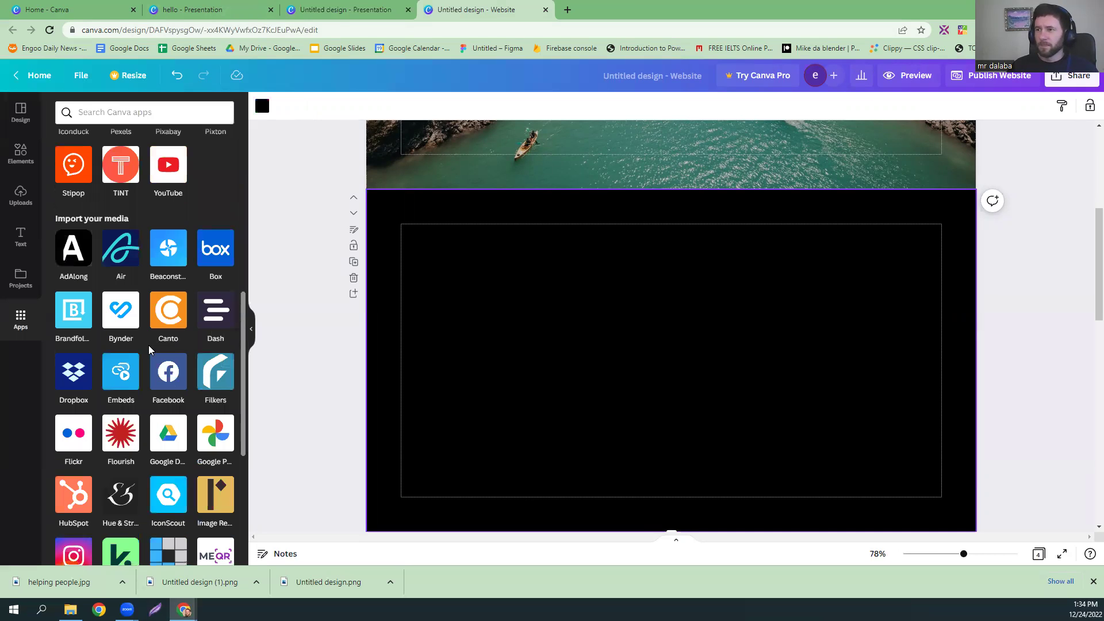
pyautogui.scroll(-5, 140, 459)
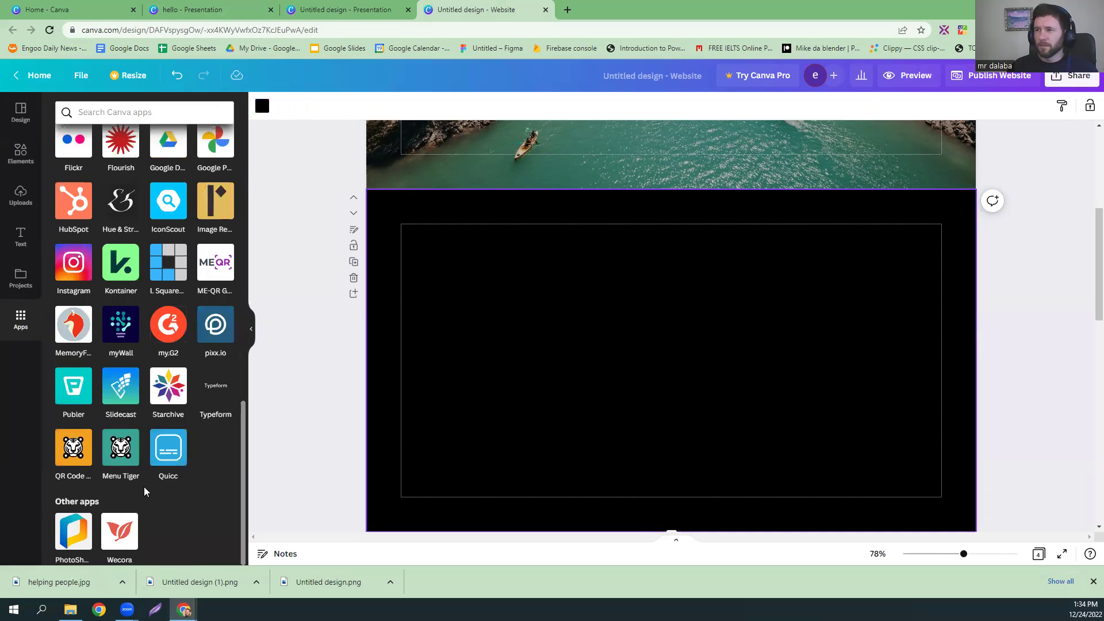
pyautogui.scroll(2, 143, 481)
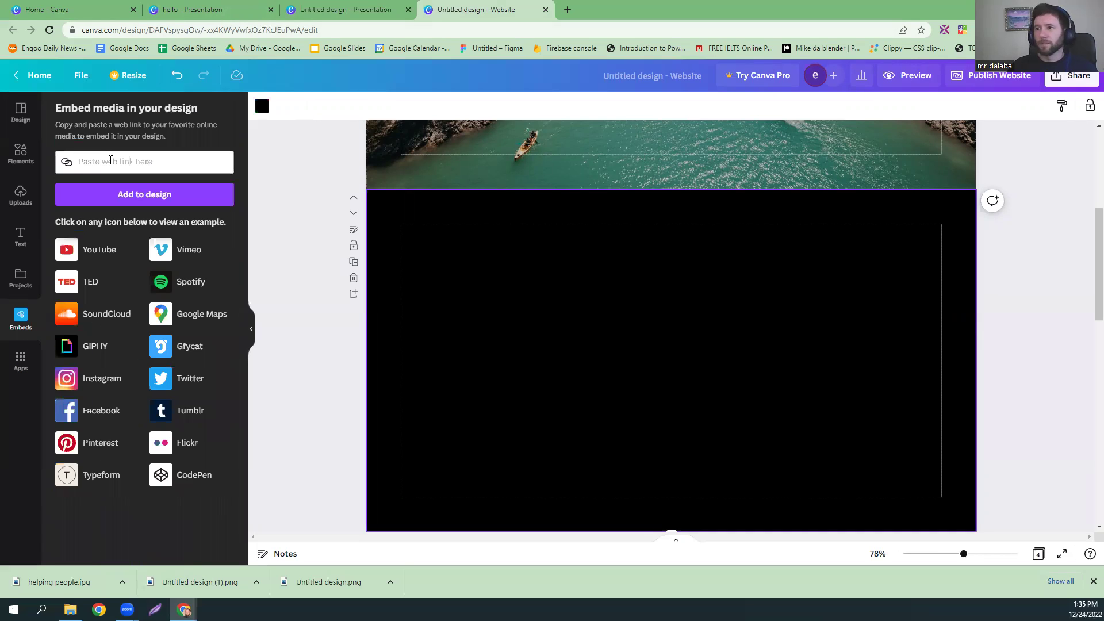
pyautogui.click(110, 161)
pyautogui.rightClick(114, 162)
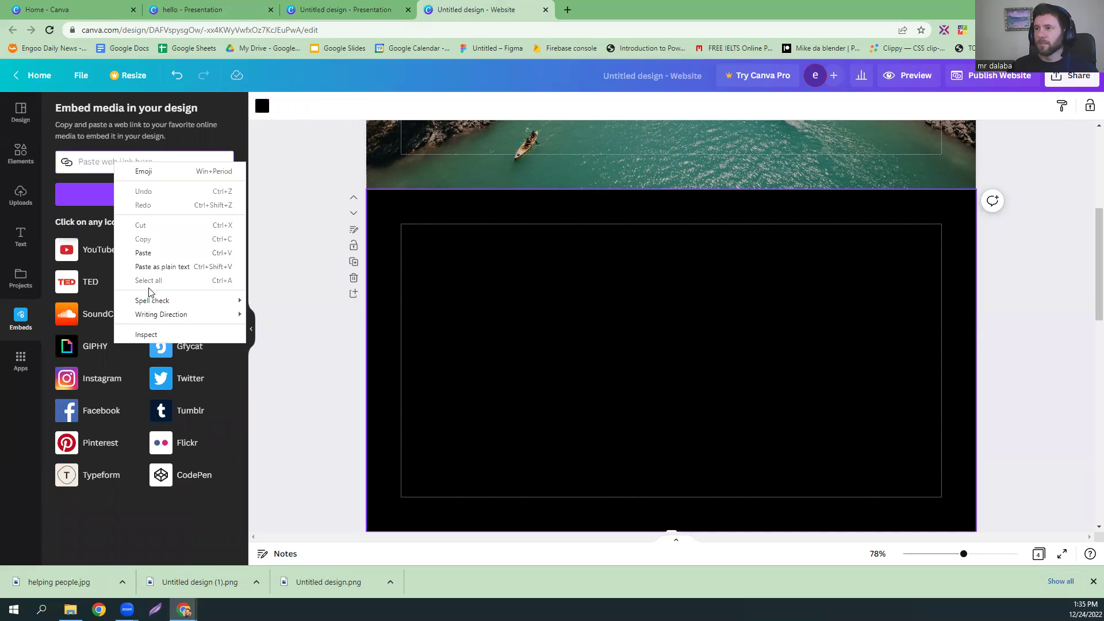
pyautogui.click(151, 253)
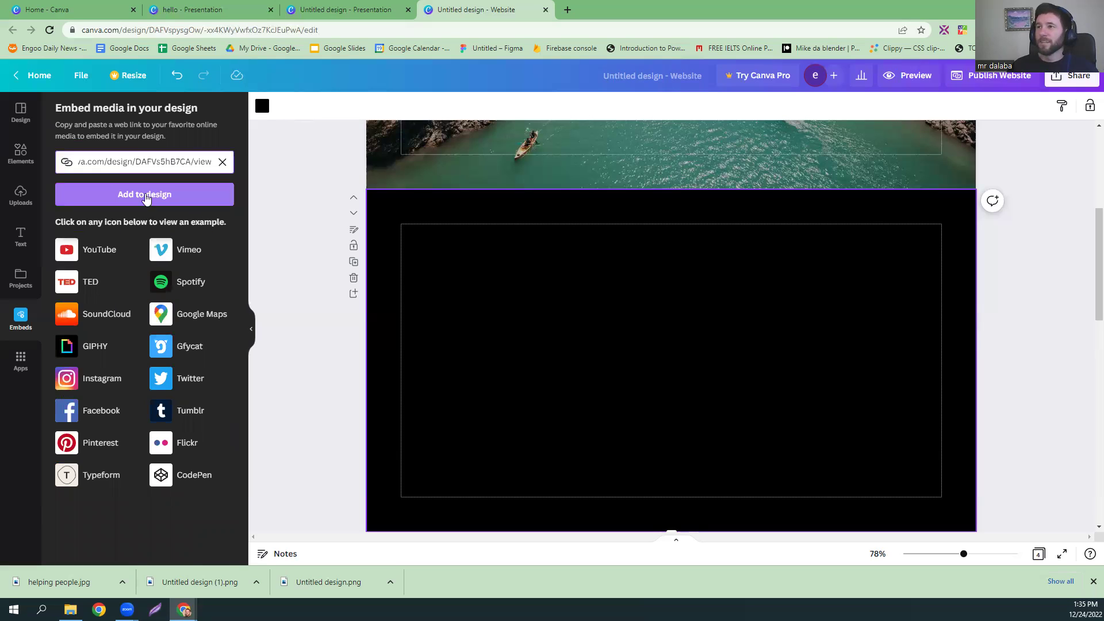
# Add the Future Technology slideshow embed to the black section and start enlarging it.
pyautogui.click(146, 195)
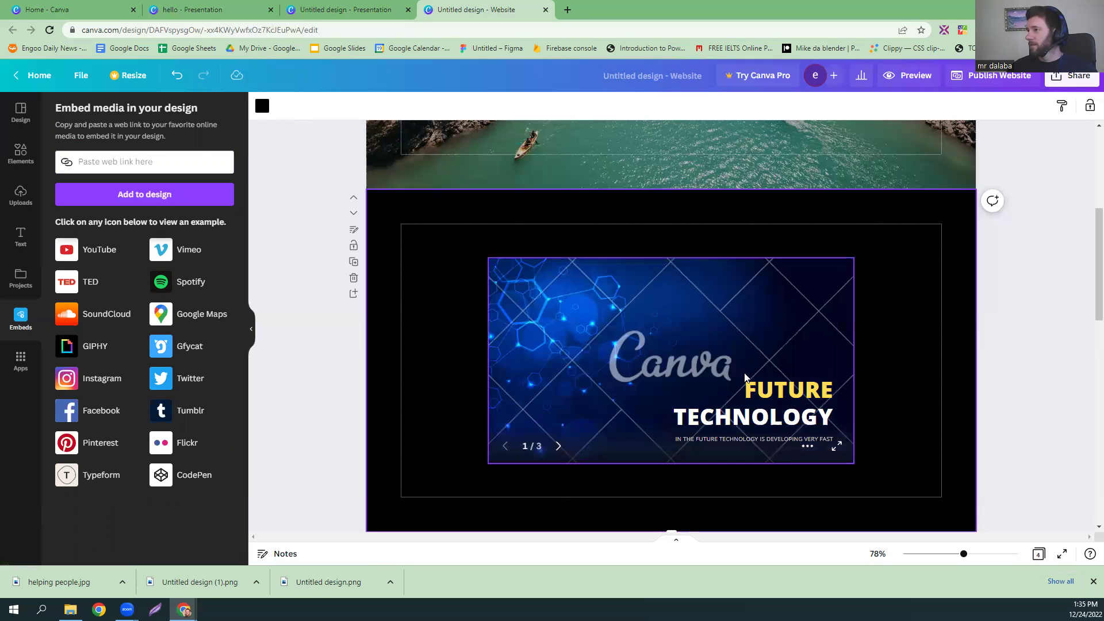
pyautogui.click(795, 271)
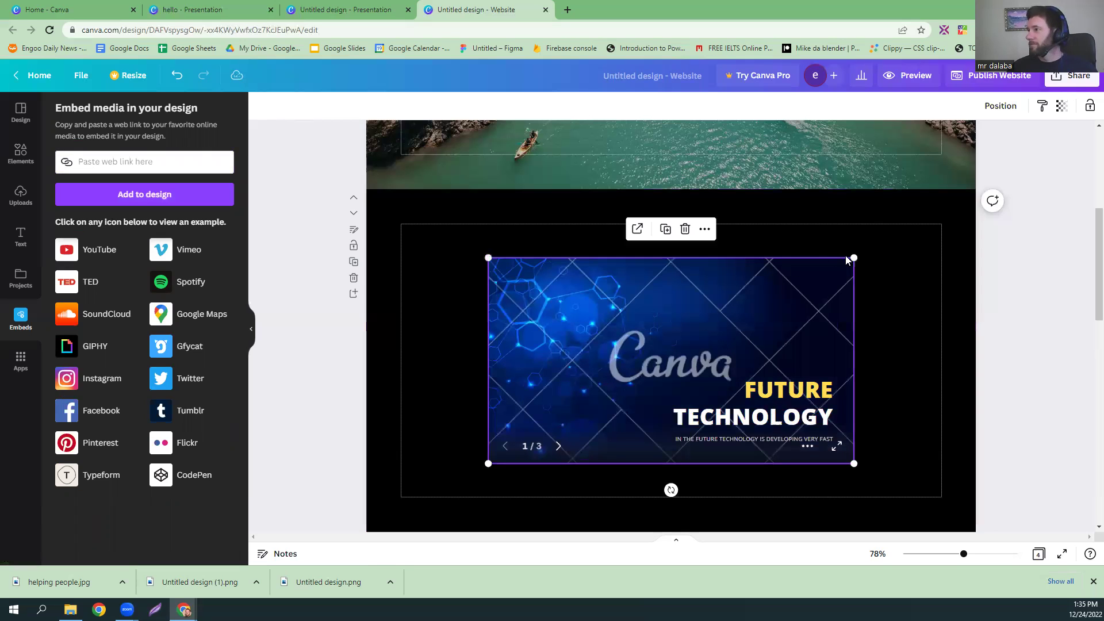
pyautogui.moveTo(853, 256); pyautogui.dragTo(976, 190)
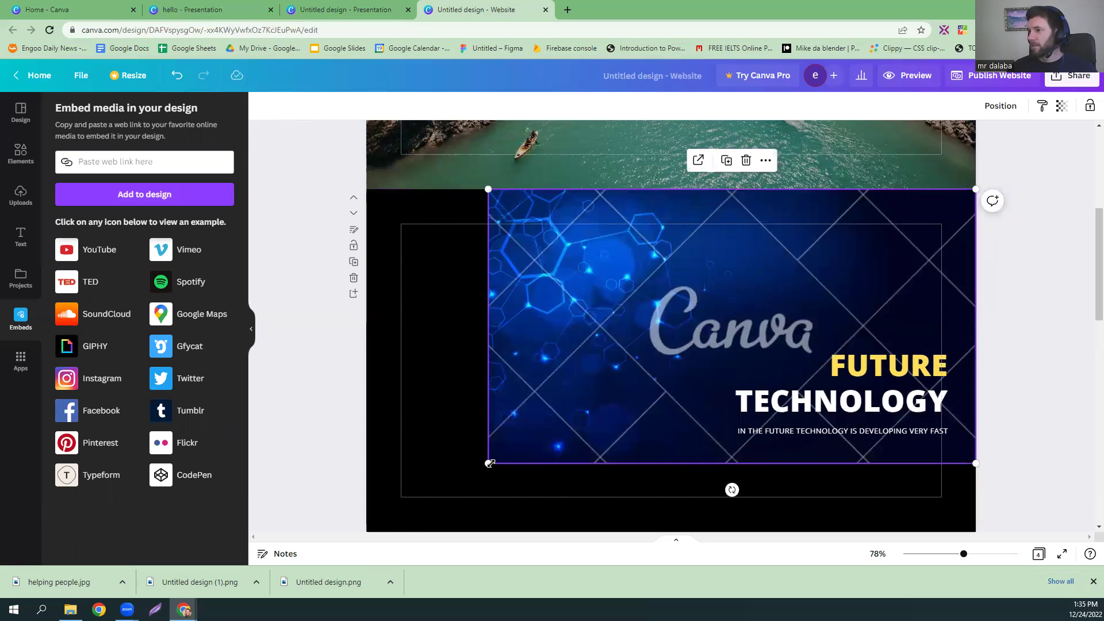
# Stretch the slideshow's corners until it covers the whole black page section.
pyautogui.moveTo(443, 504); pyautogui.dragTo(356, 253)
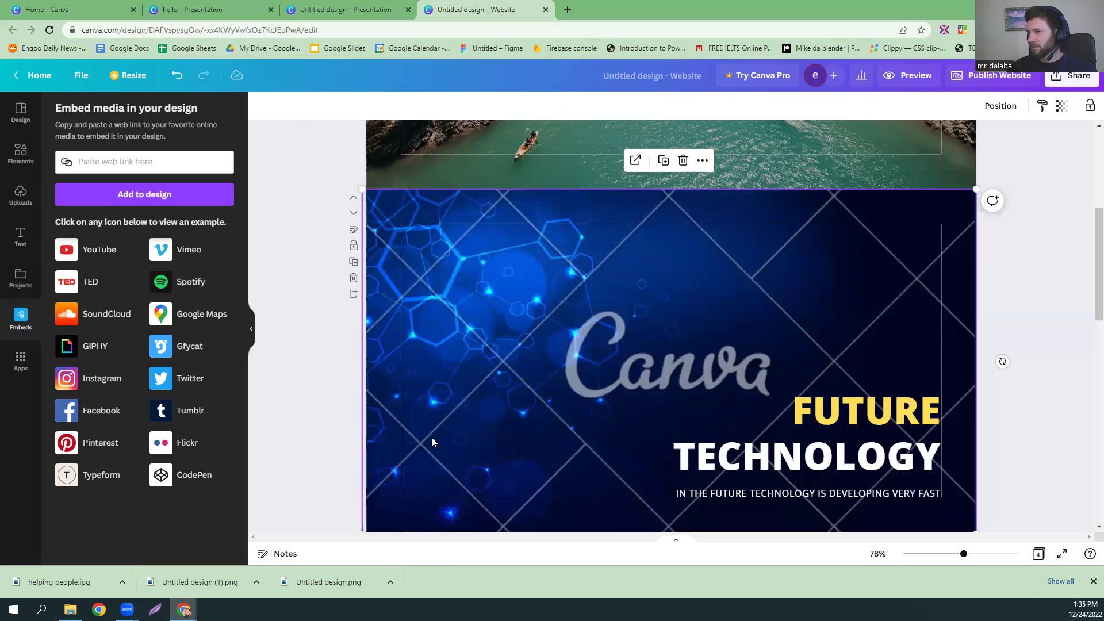
pyautogui.scroll(-1, 403, 440)
pyautogui.scroll(-1, 363, 418)
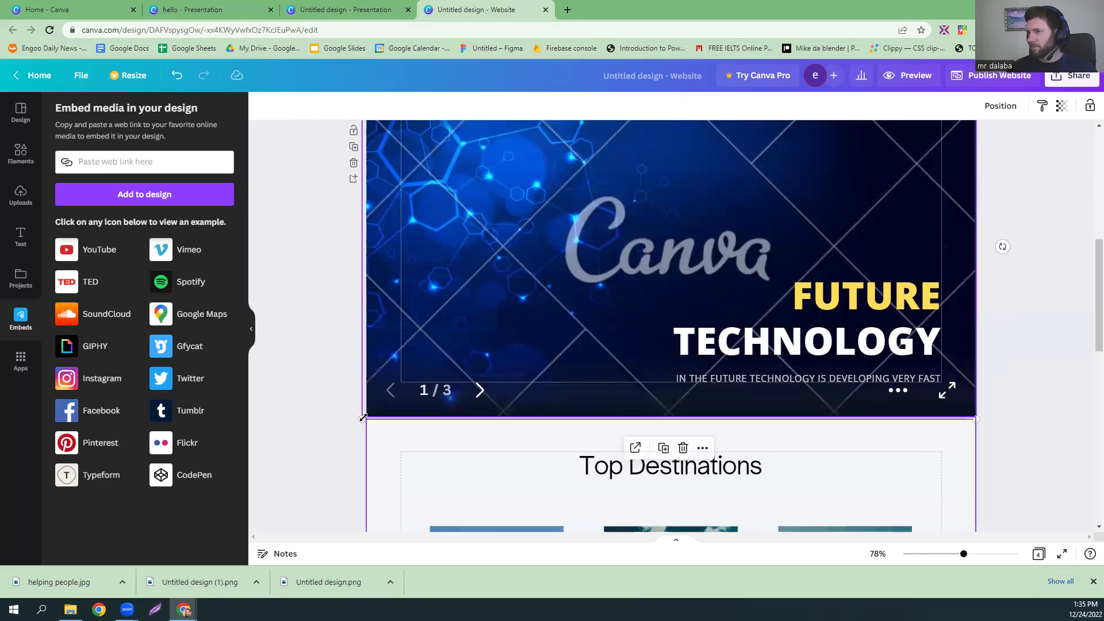
pyautogui.moveTo(366, 415); pyautogui.dragTo(327, 339)
pyautogui.scroll(2, 328, 343)
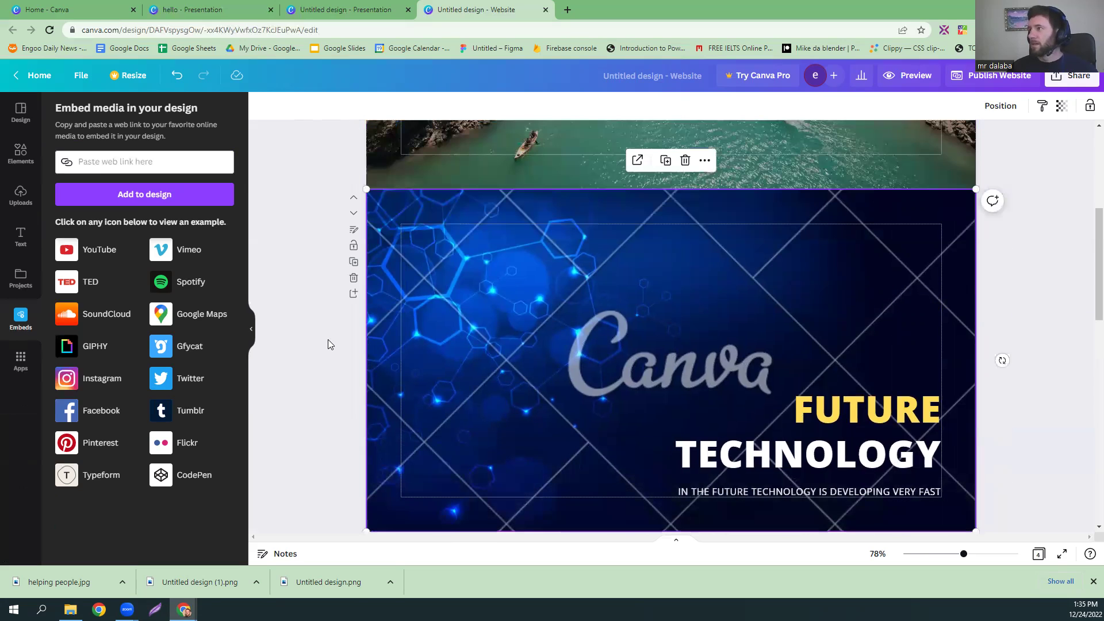
# Preview the site and scroll to the embedded 'Technology Is Developing Very Fast' slide below the hero.
pyautogui.click(900, 77)
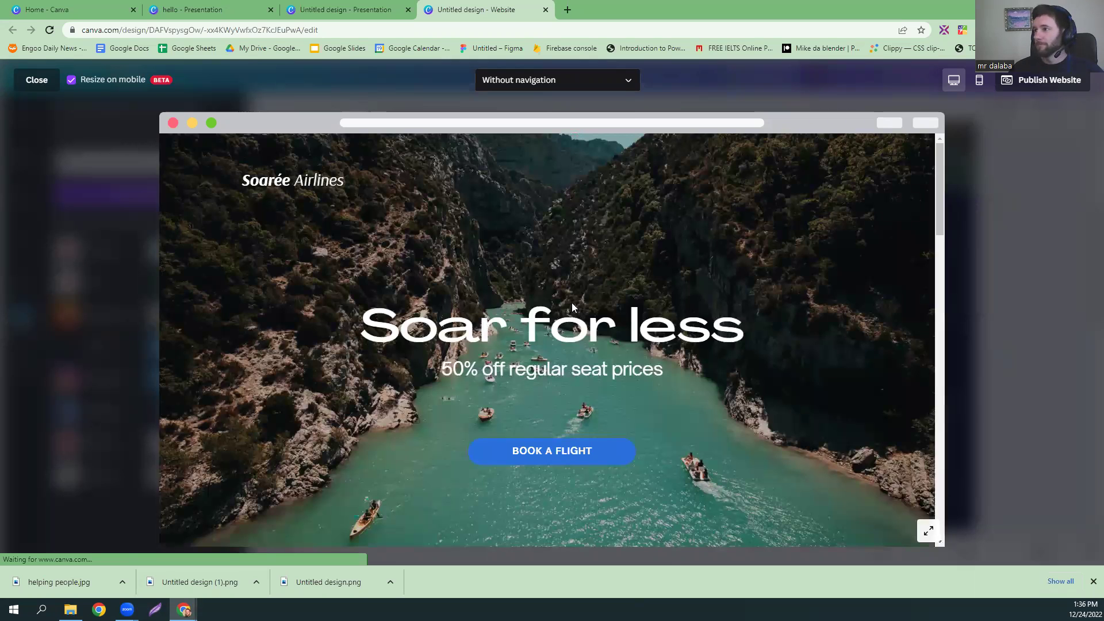
pyautogui.scroll(-1, 464, 278)
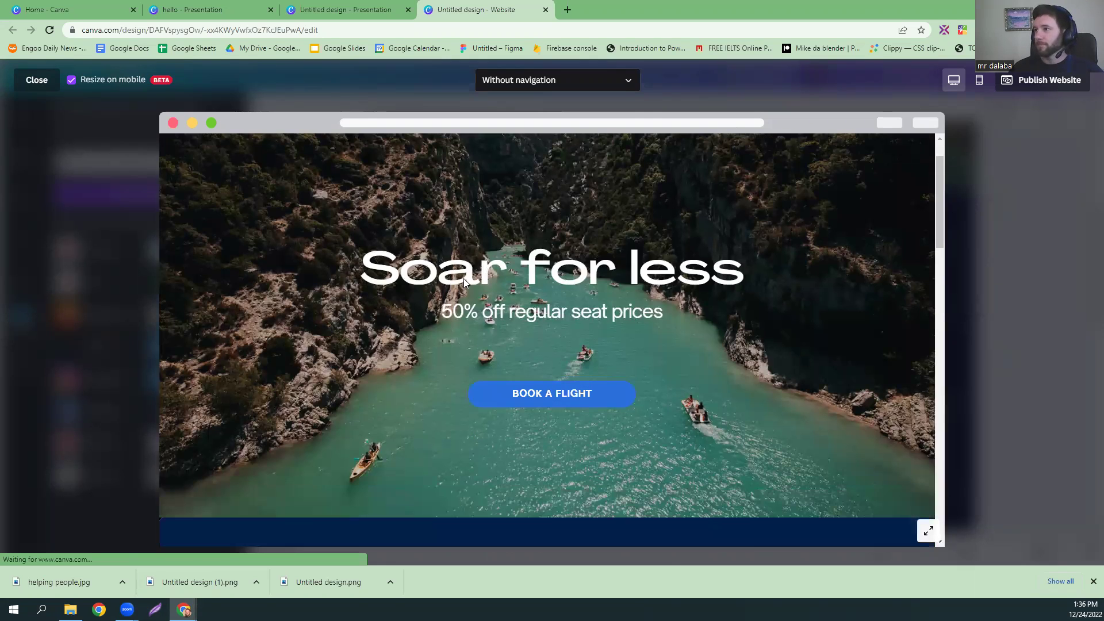
pyautogui.scroll(-5, 463, 279)
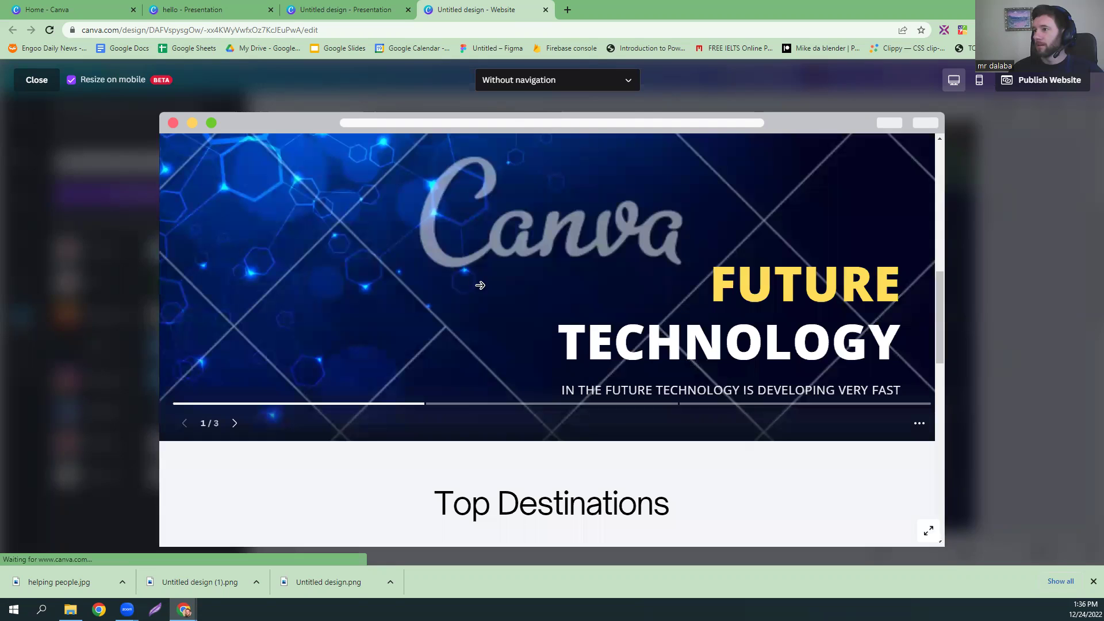
pyautogui.scroll(3, 625, 343)
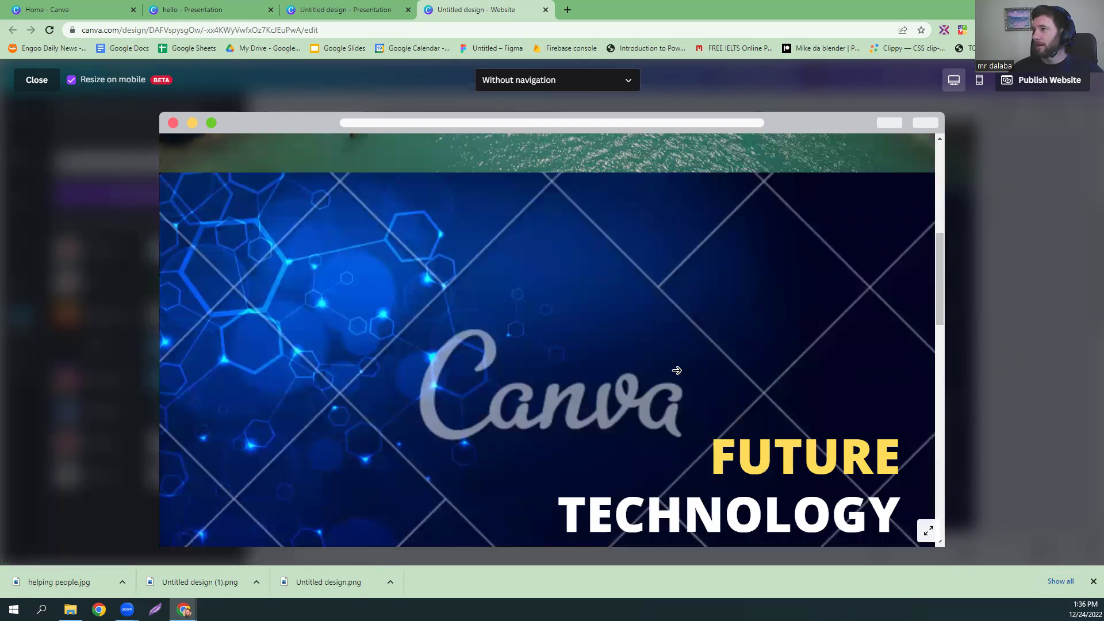
pyautogui.scroll(-1, 699, 338)
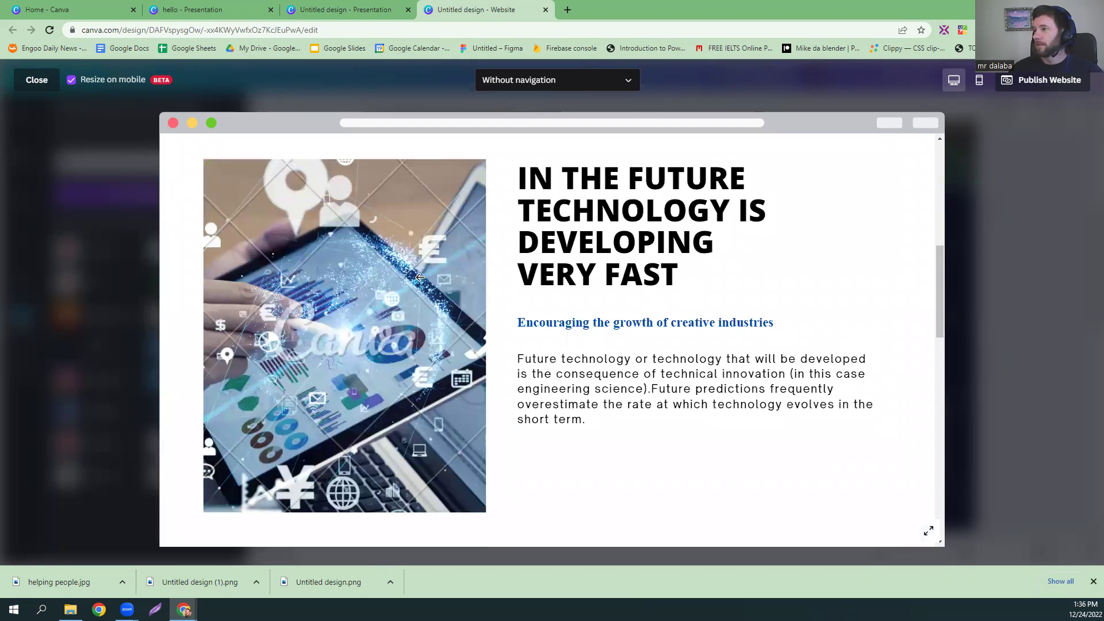
pyautogui.scroll(-2, 506, 297)
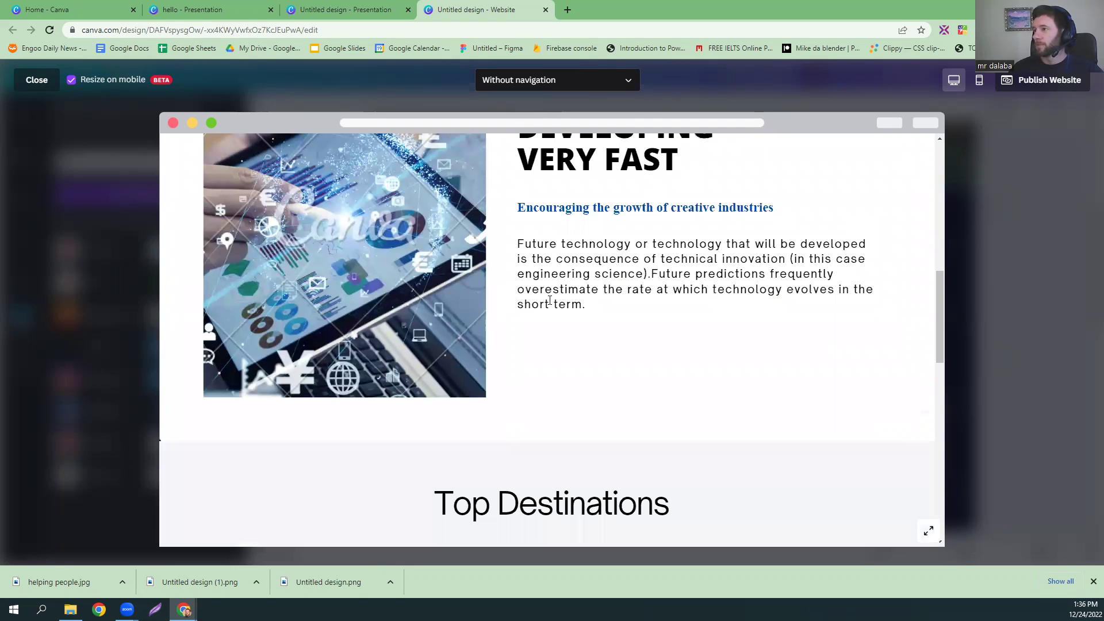
pyautogui.scroll(1, 550, 300)
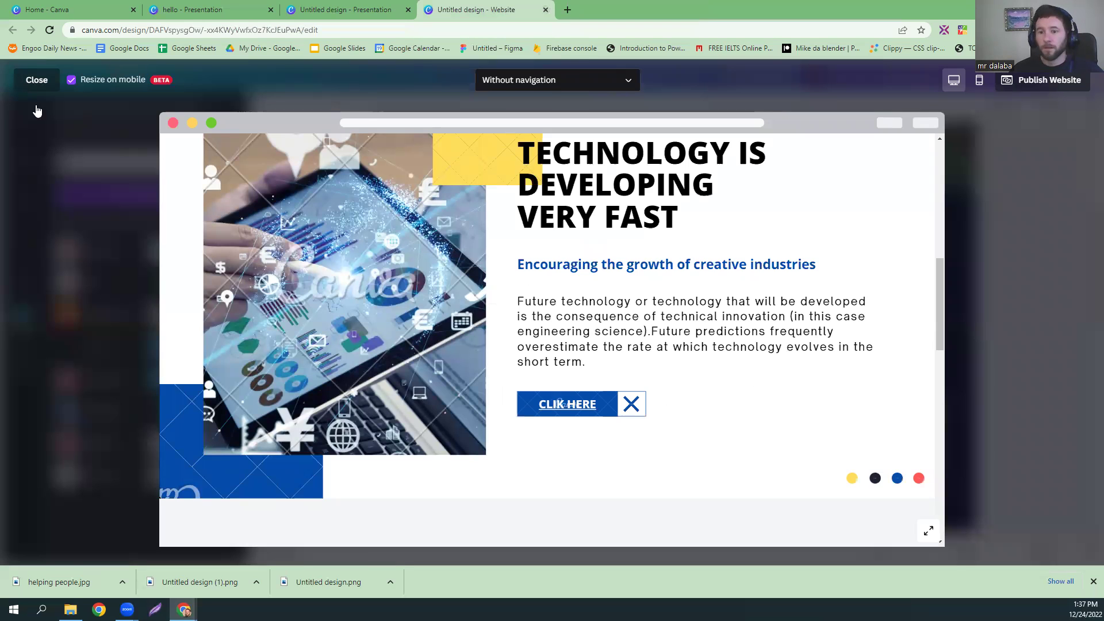
# Exit the preview and scroll the editor to the FUTURE TECHNOLOGY slideshow on page 4.
pyautogui.press('Escape')
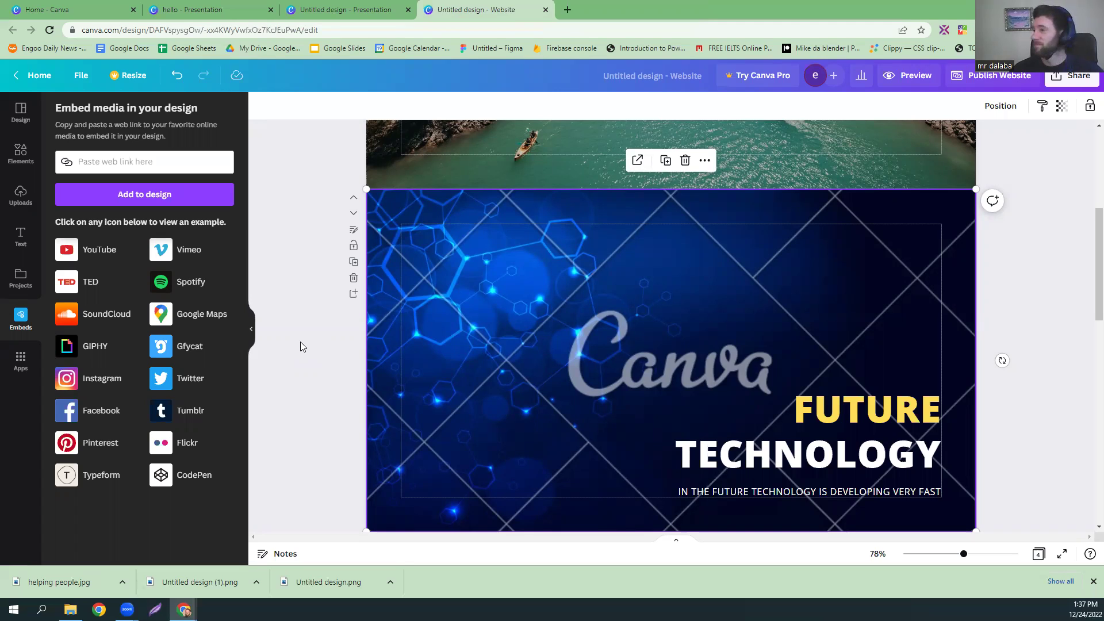
pyautogui.scroll(4, 301, 342)
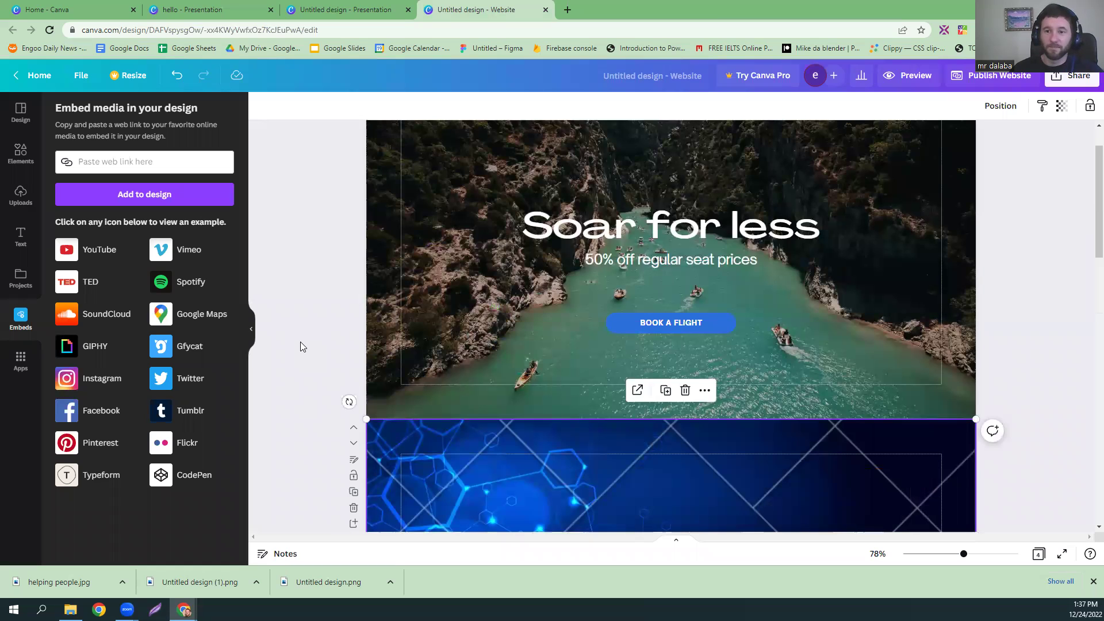
pyautogui.scroll(-3, 300, 346)
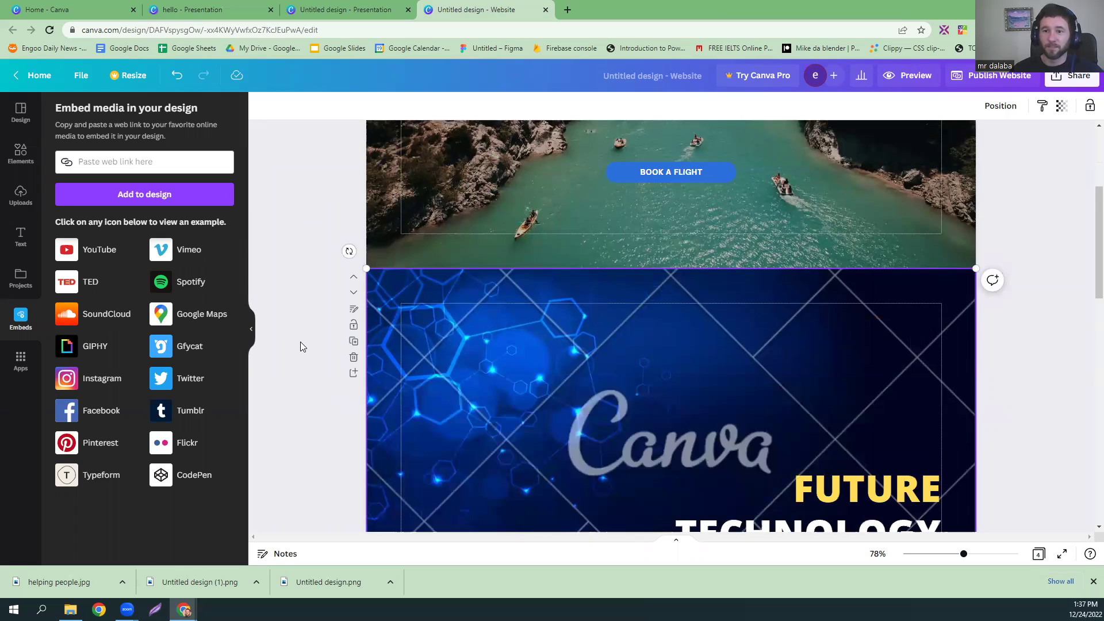
pyautogui.scroll(-1, 301, 346)
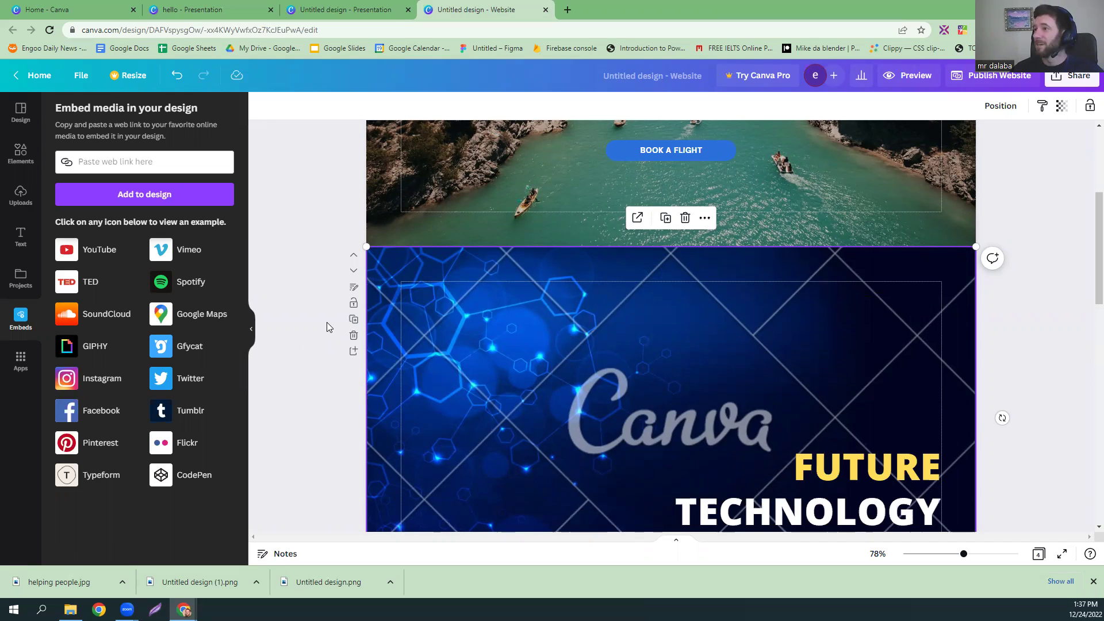
pyautogui.scroll(-1, 326, 321)
pyautogui.scroll(-1, 326, 325)
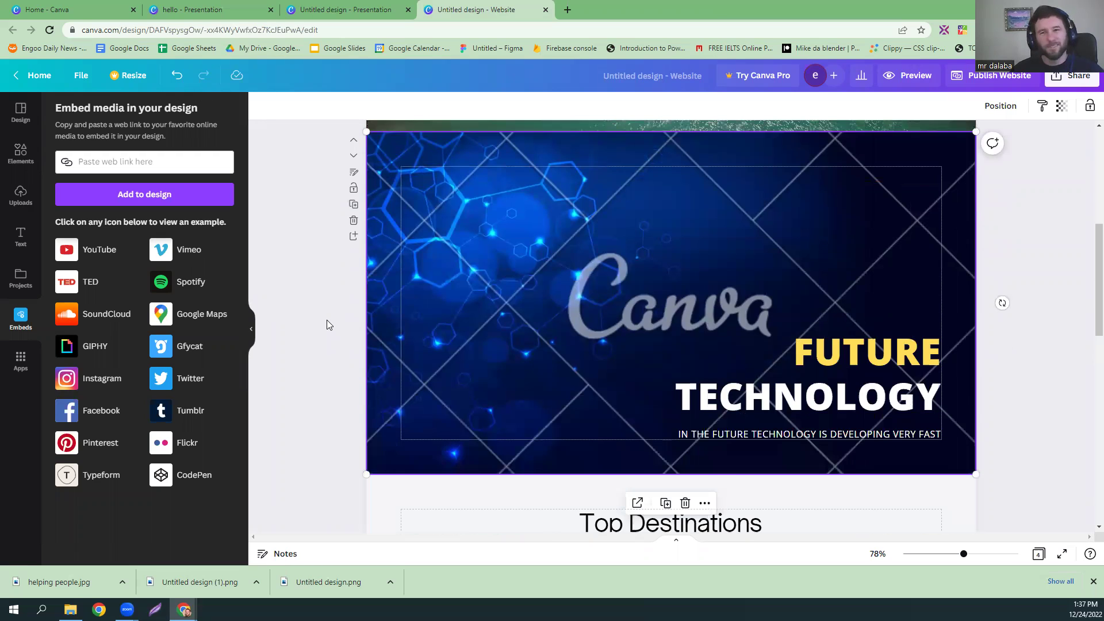